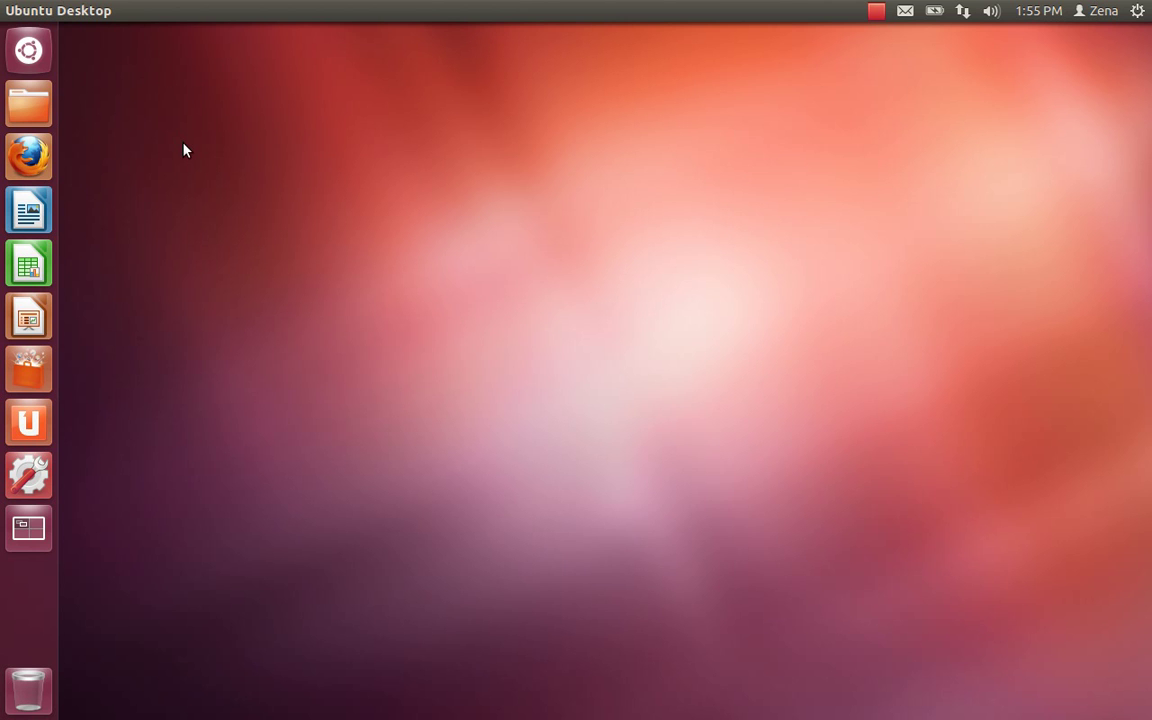
Step: Search the Dash for 'print', launch Printing, and start the Add Printer wizard
right_click(24, 48)
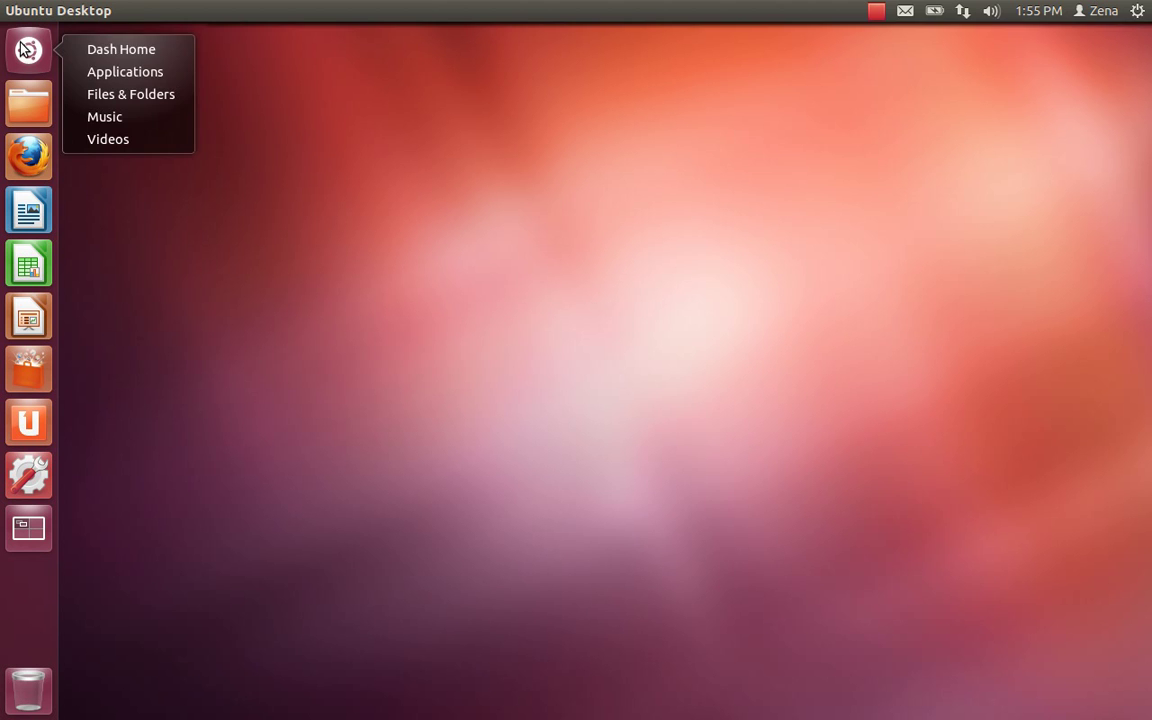
left_click(91, 50)
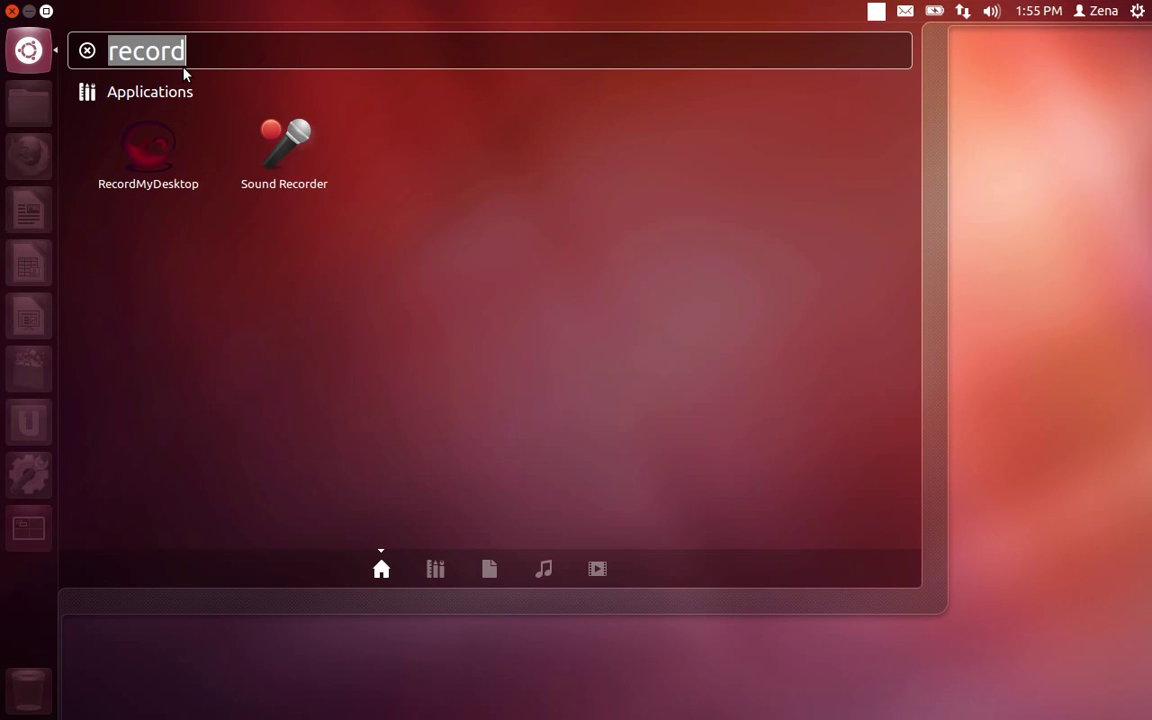
left_click(183, 73)
key("super")
type("print")
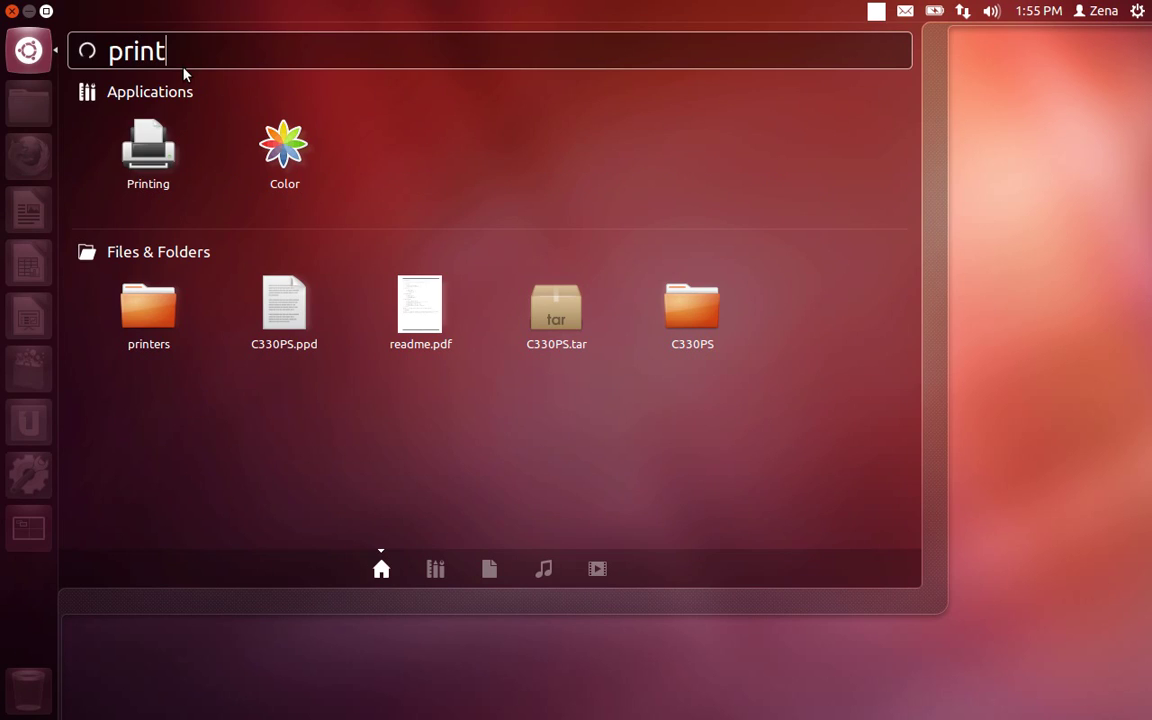
left_click(147, 170)
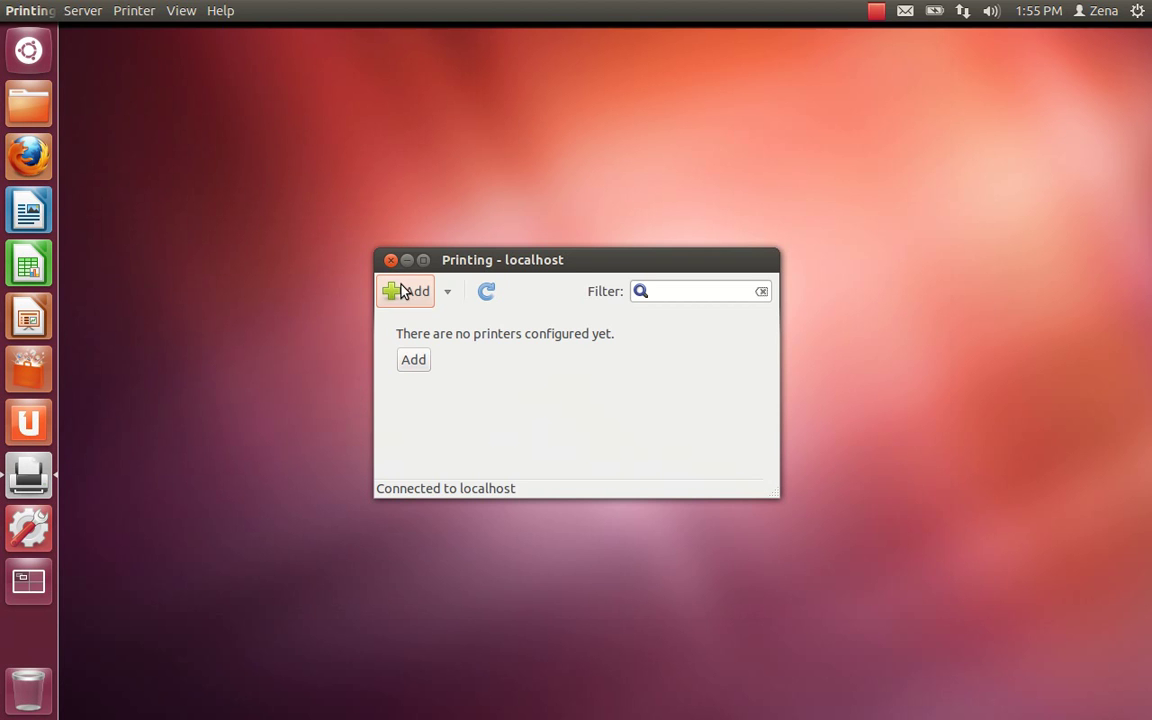
left_click(404, 291)
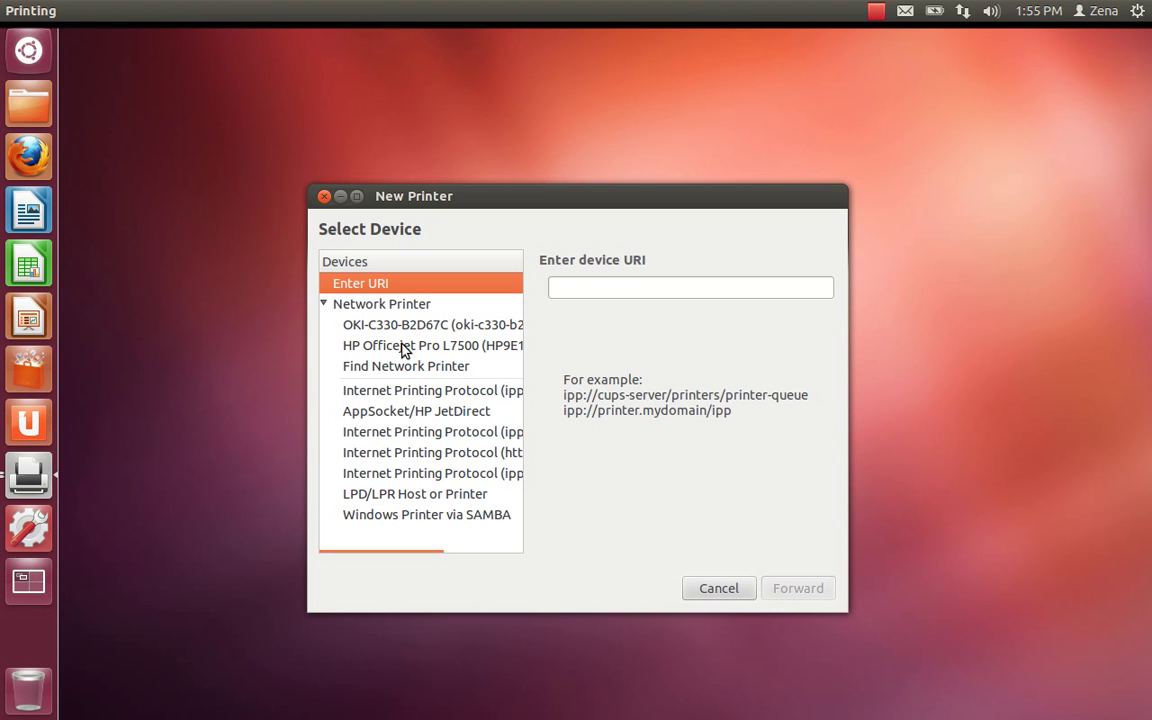
Step: Select the network HP Officejet Pro L7500 with its HPLIP connection
left_click(404, 347)
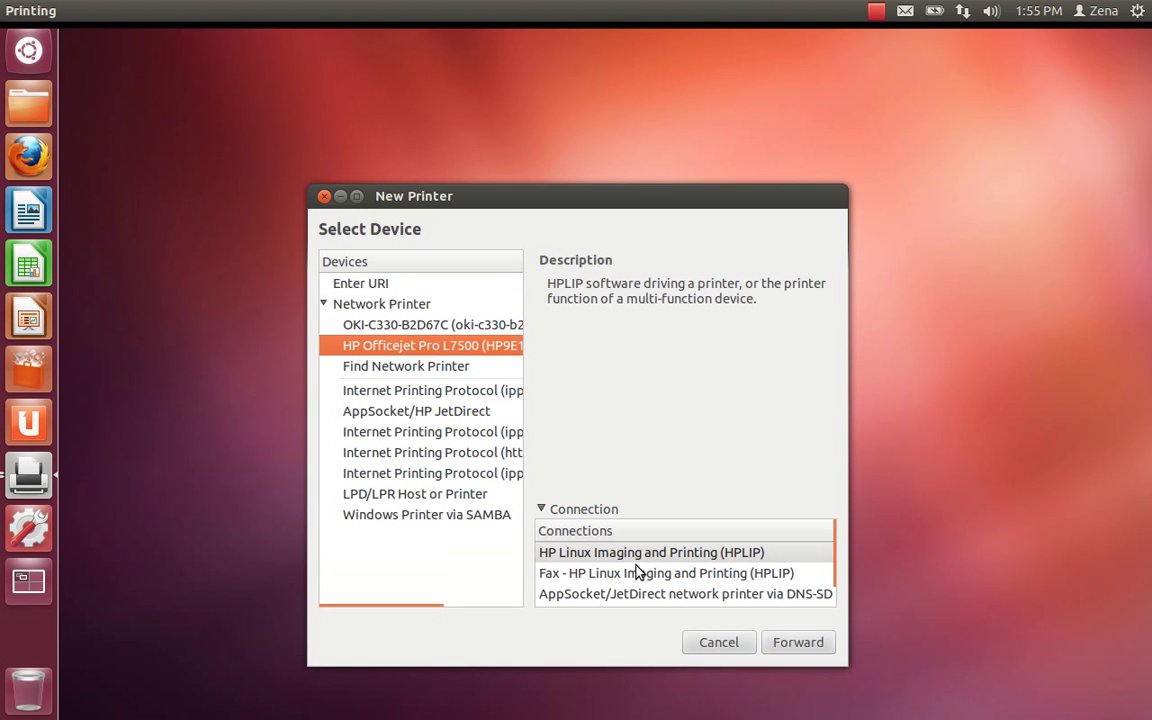
left_click(722, 554)
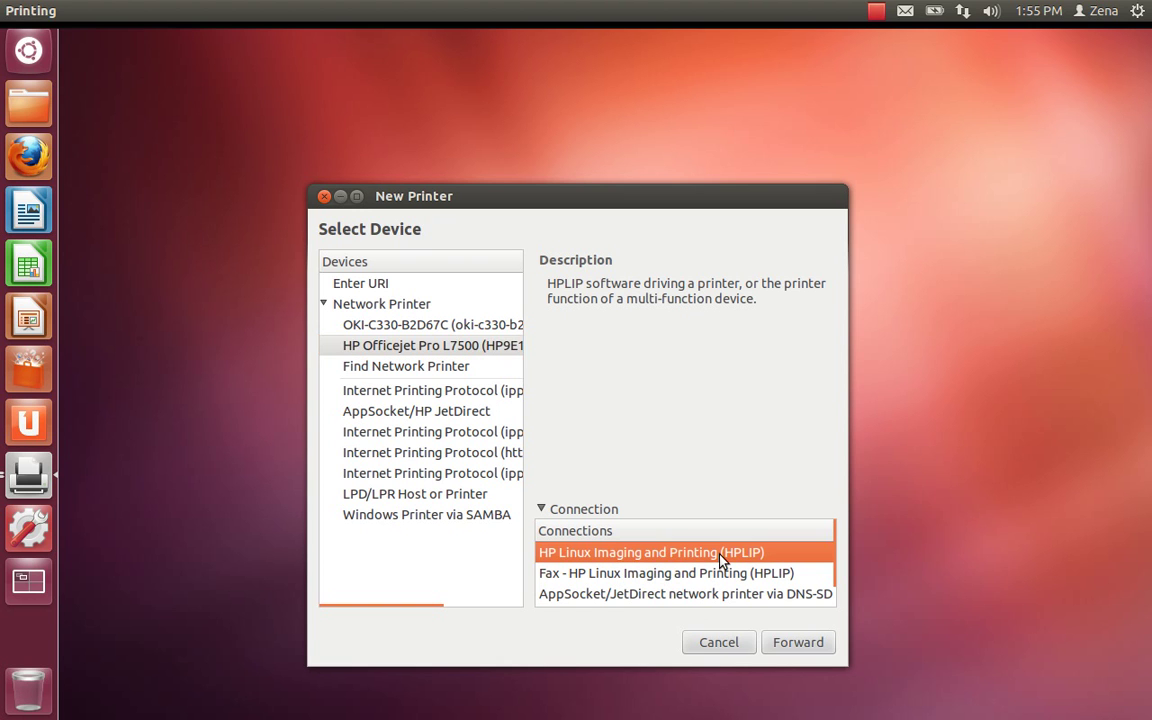
Step: Mark the duplexer installed, set location to 'Home Office', and apply to add the printer
left_click(796, 645)
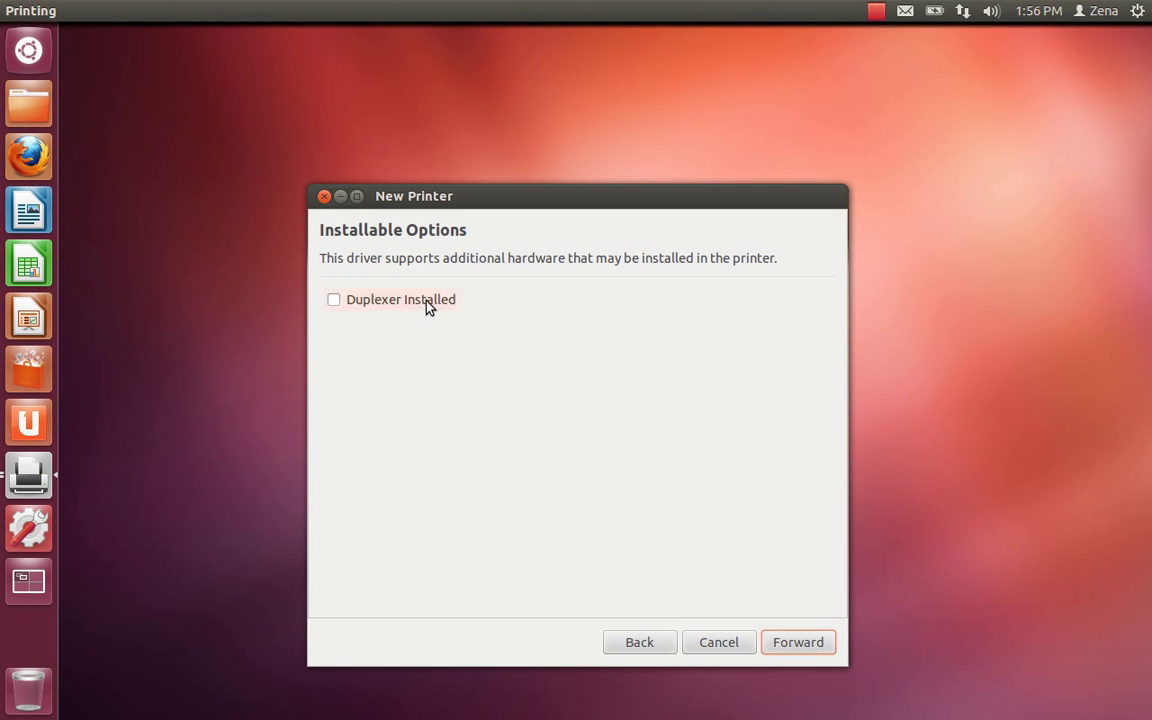
left_click(335, 301)
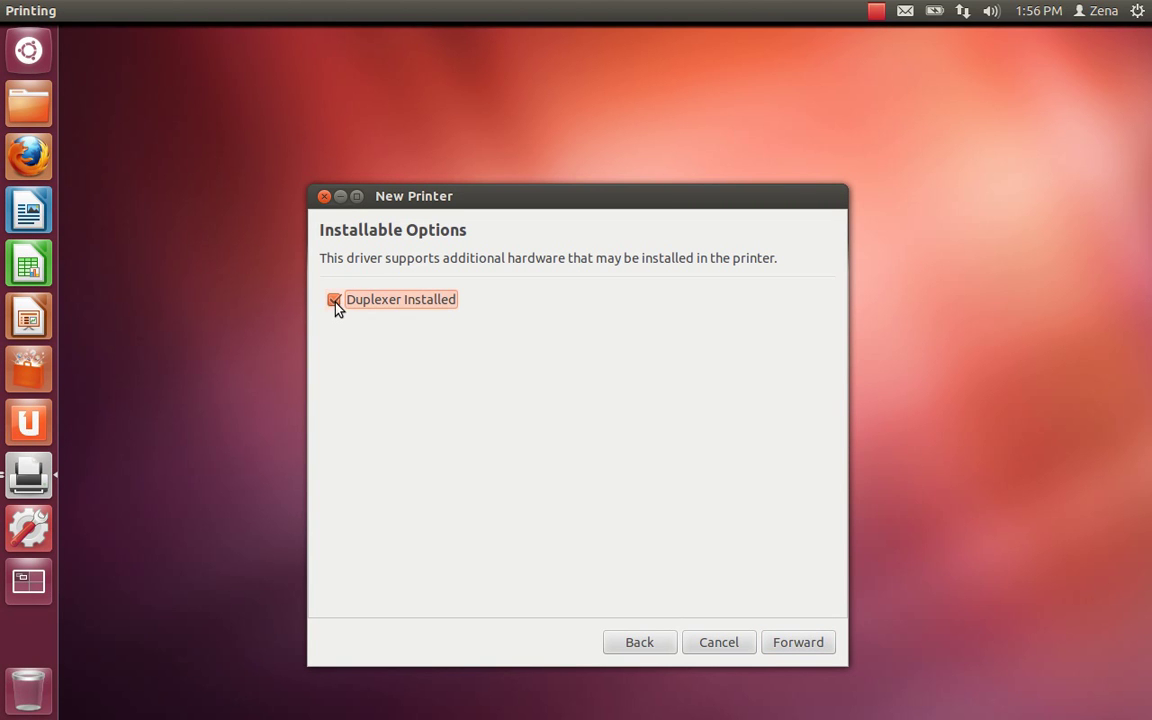
left_click(797, 650)
left_click(578, 452)
type("Home Office")
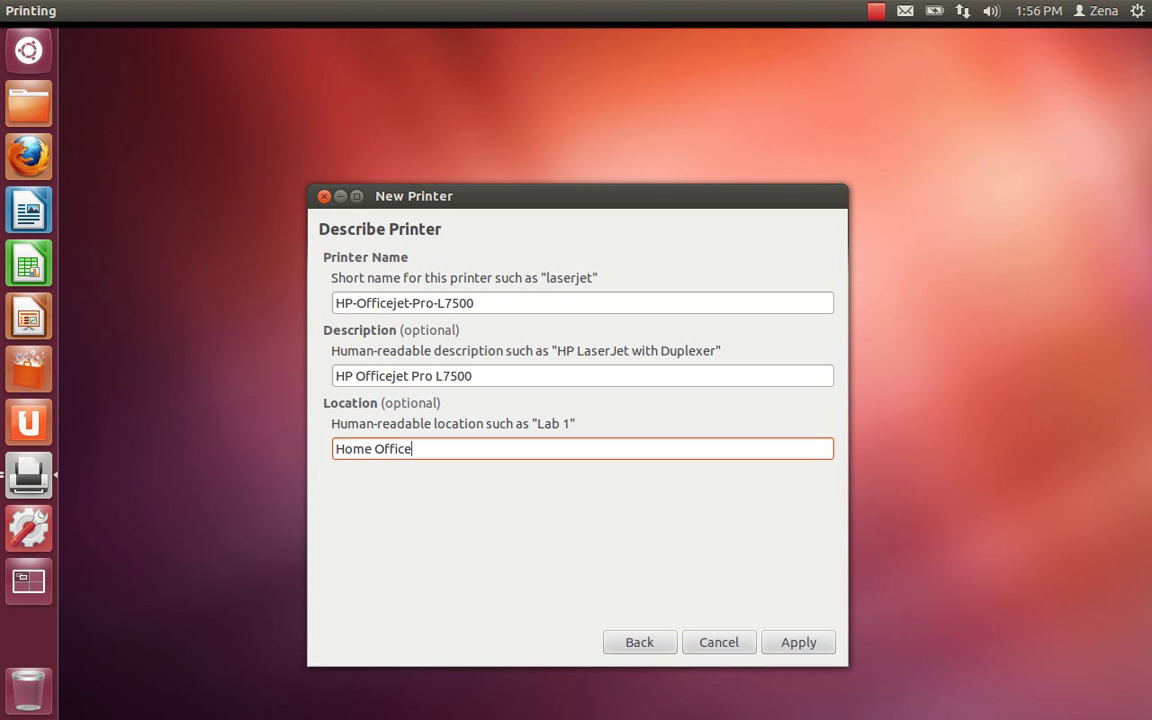
left_click(788, 648)
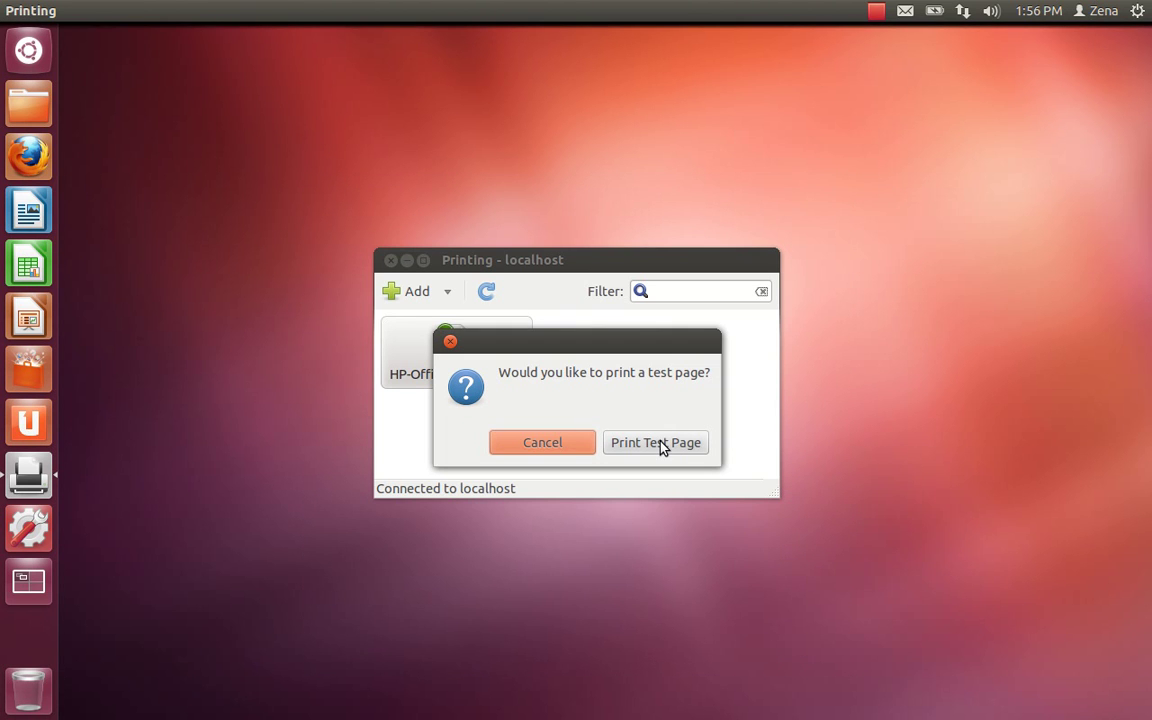
Step: Print a test page to the HP Officejet Pro L7500, then view its Job Options
left_click(658, 442)
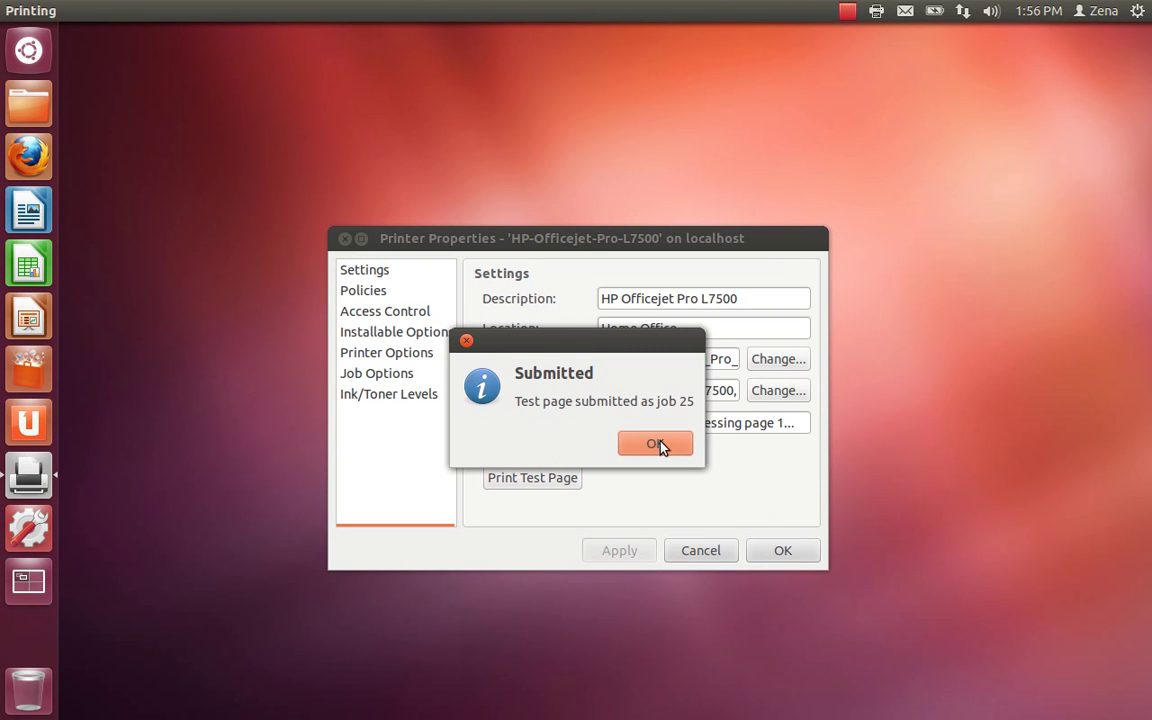
left_click(656, 444)
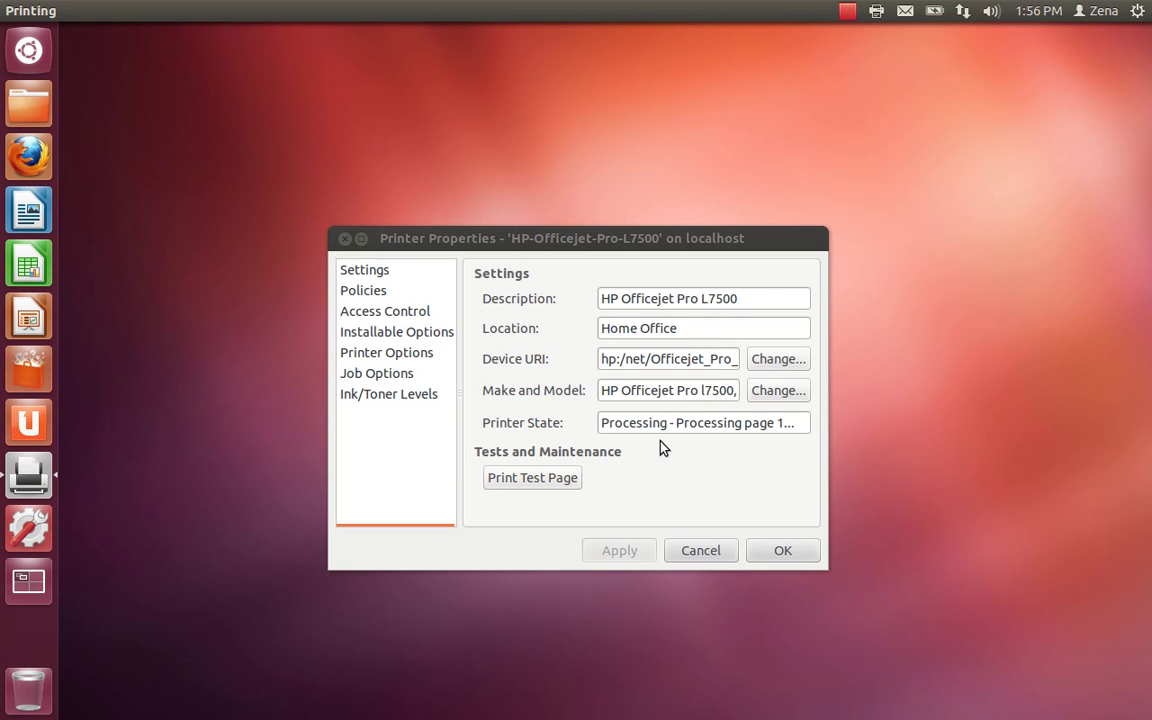
left_click(391, 377)
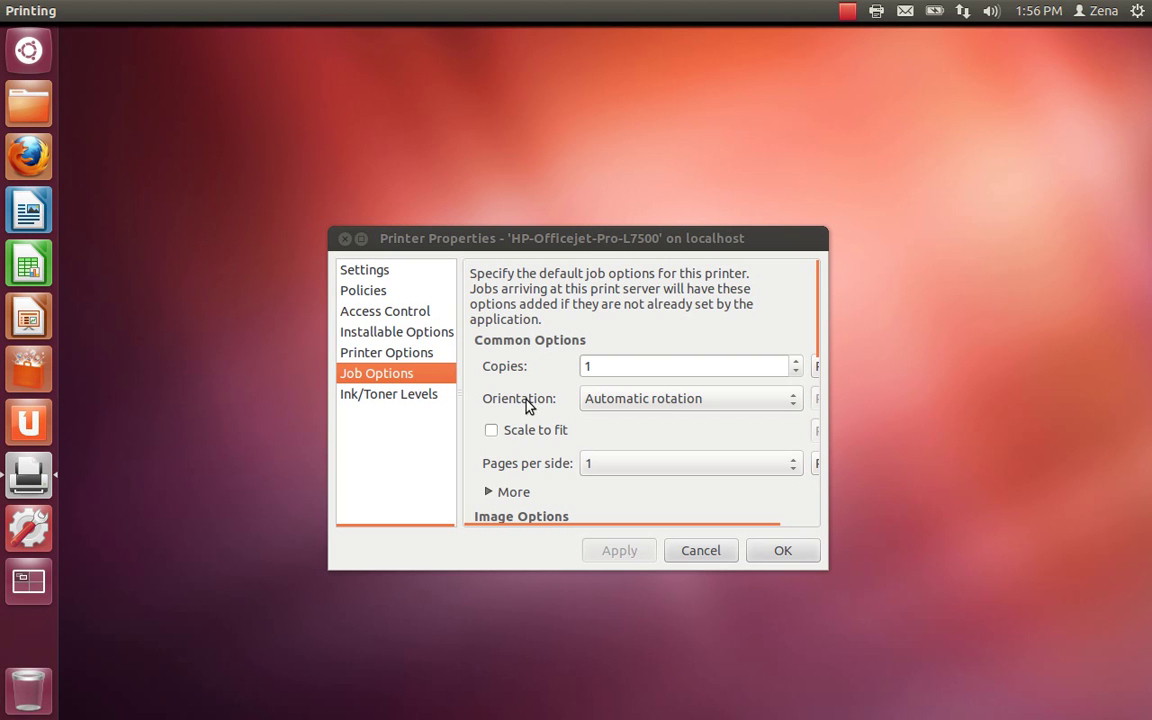
Step: Set the printer's double-sided printing default to Long edge (standard)
left_click(416, 359)
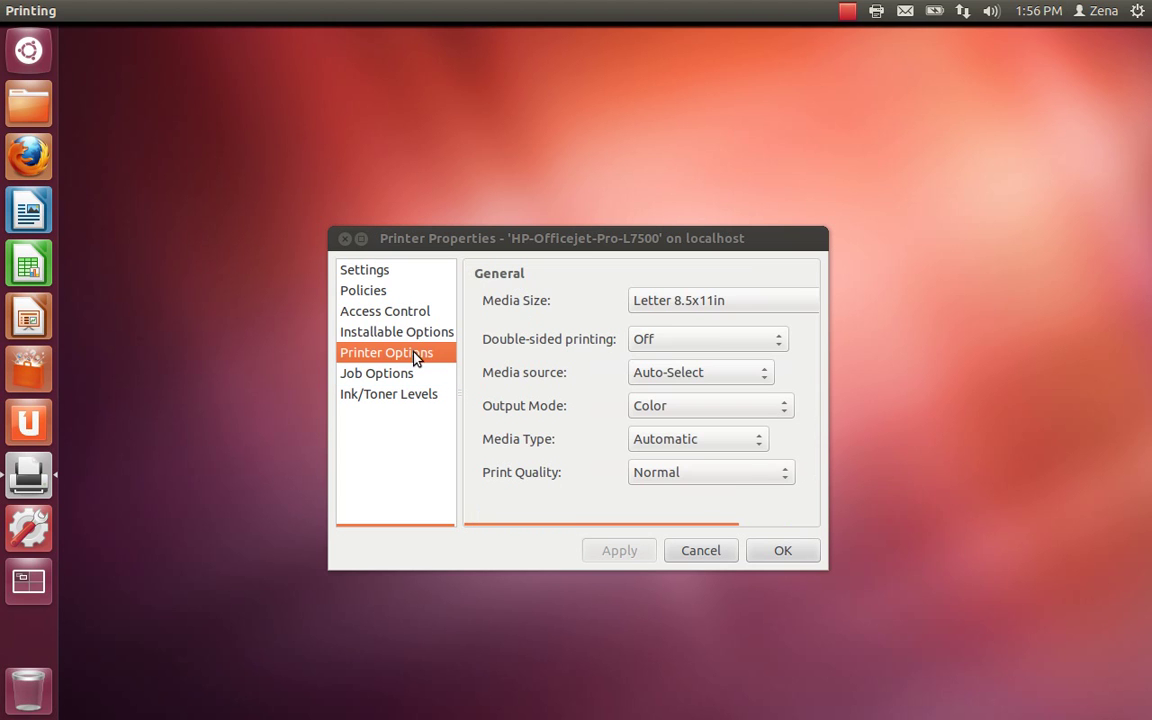
left_click(717, 343)
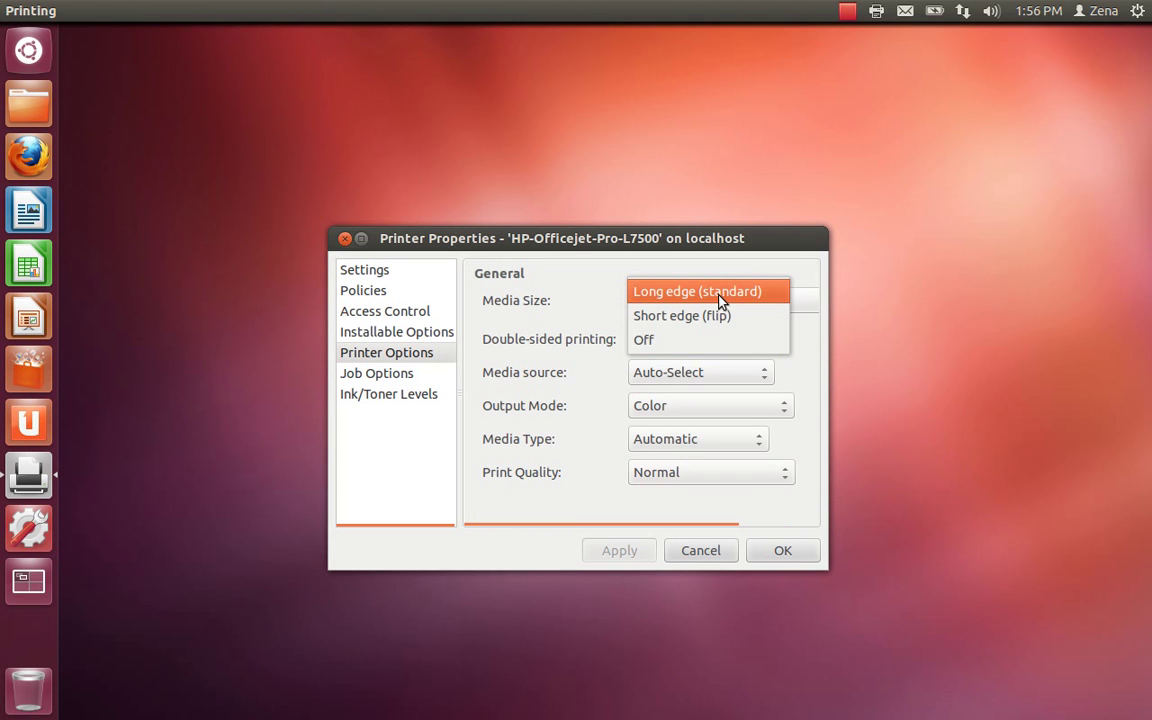
left_click(719, 299)
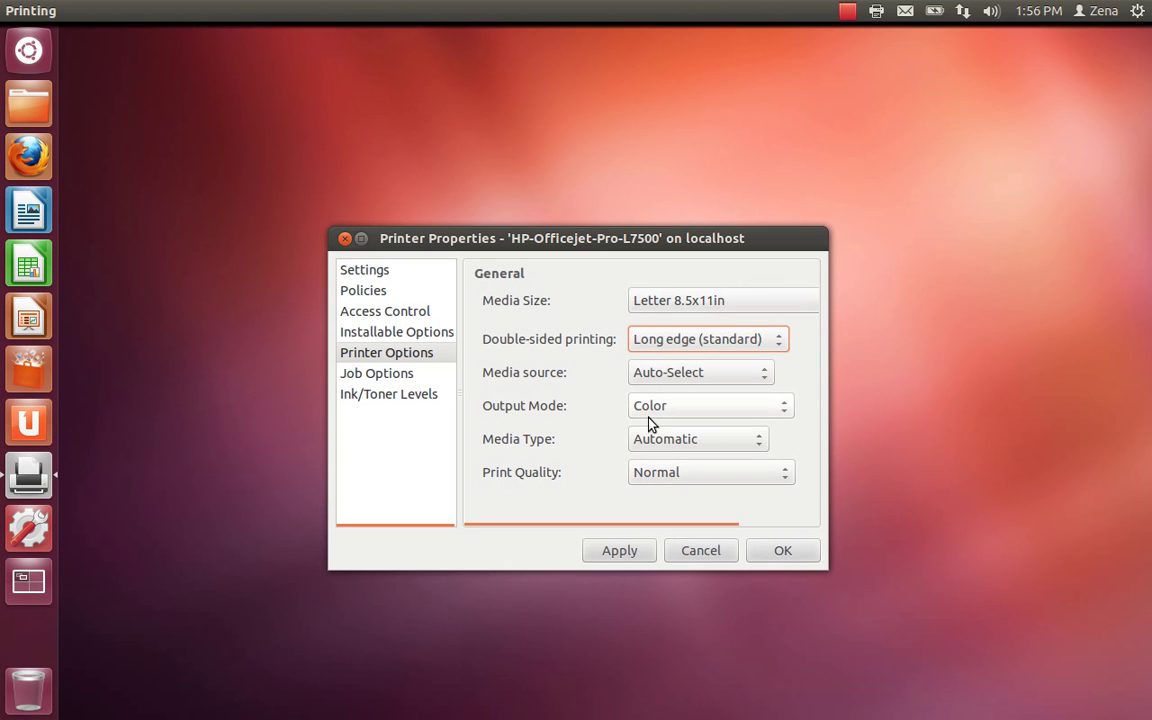
Step: Keep Print Quality at Normal after trying Draft and Best, then apply and close
left_click(658, 478)
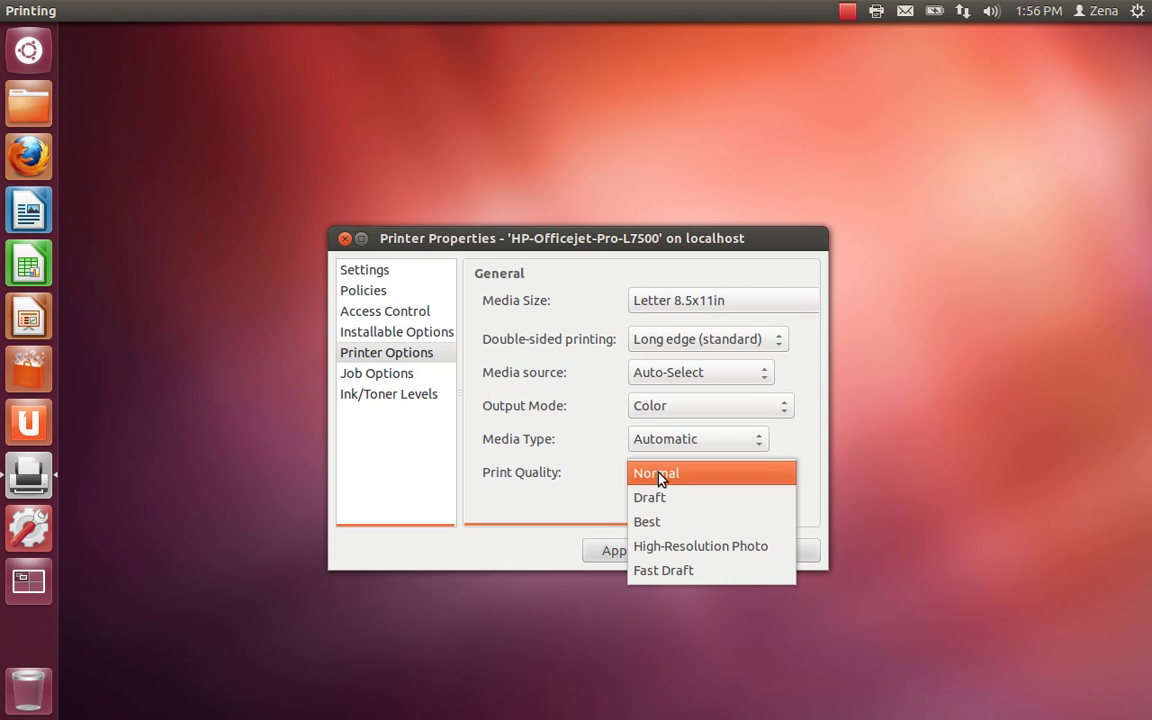
left_click(666, 500)
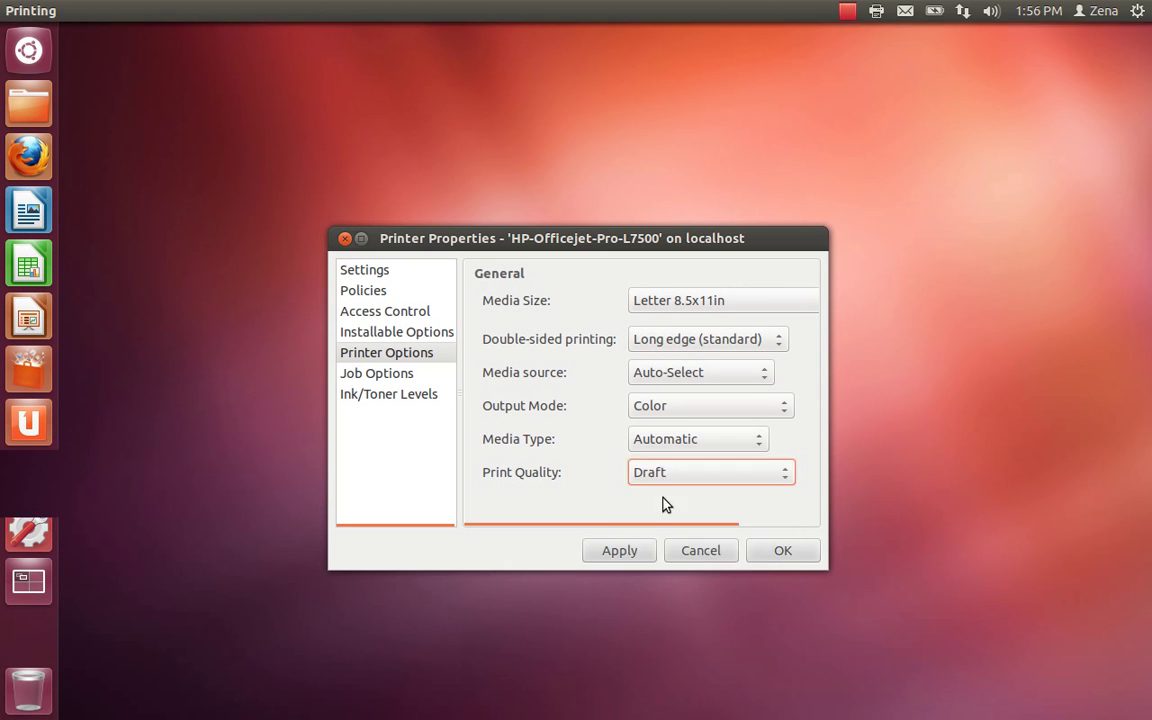
left_click(673, 477)
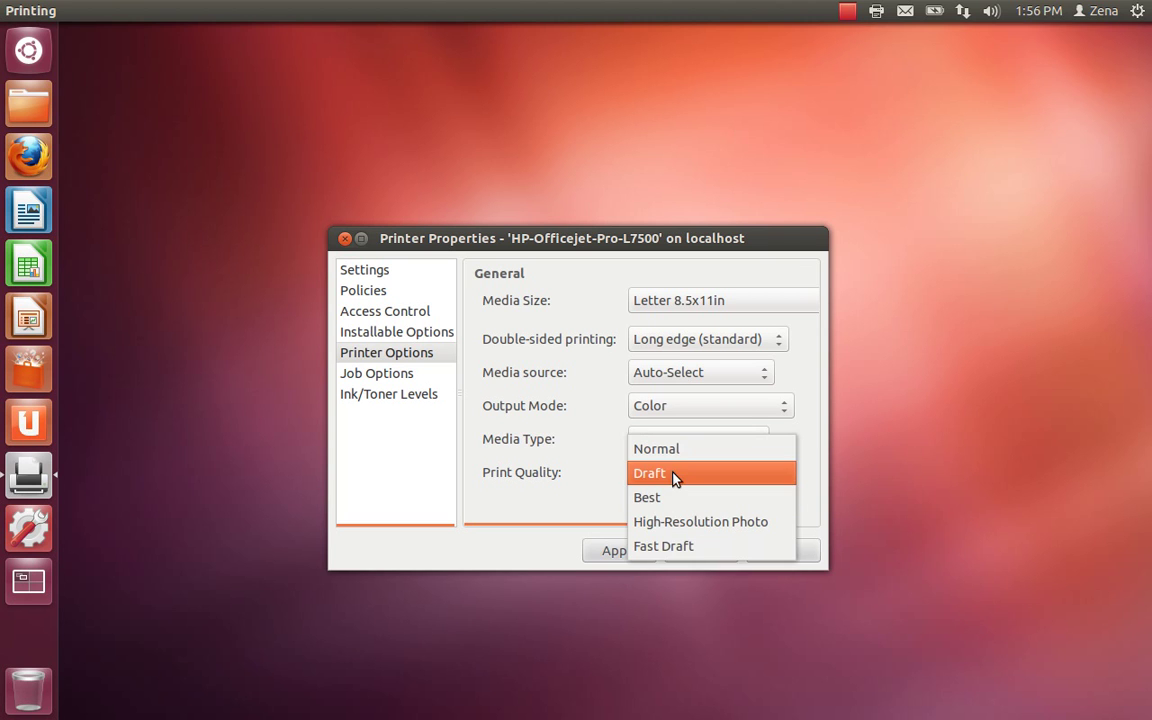
left_click(668, 497)
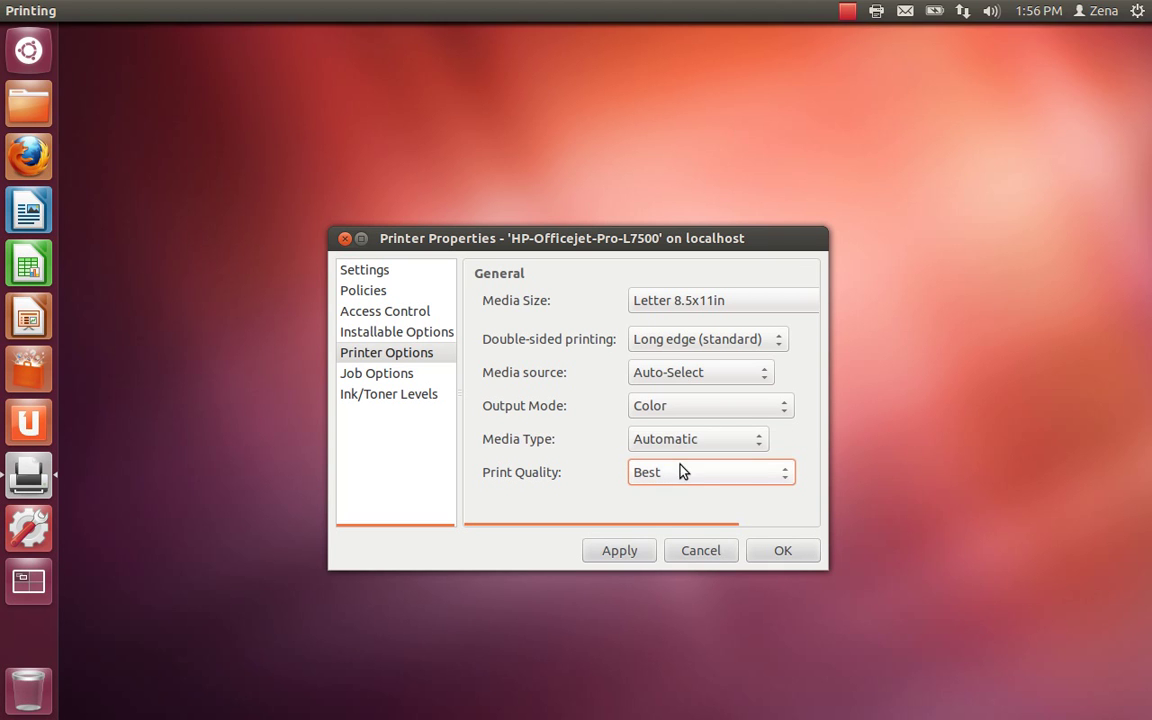
left_click(680, 472)
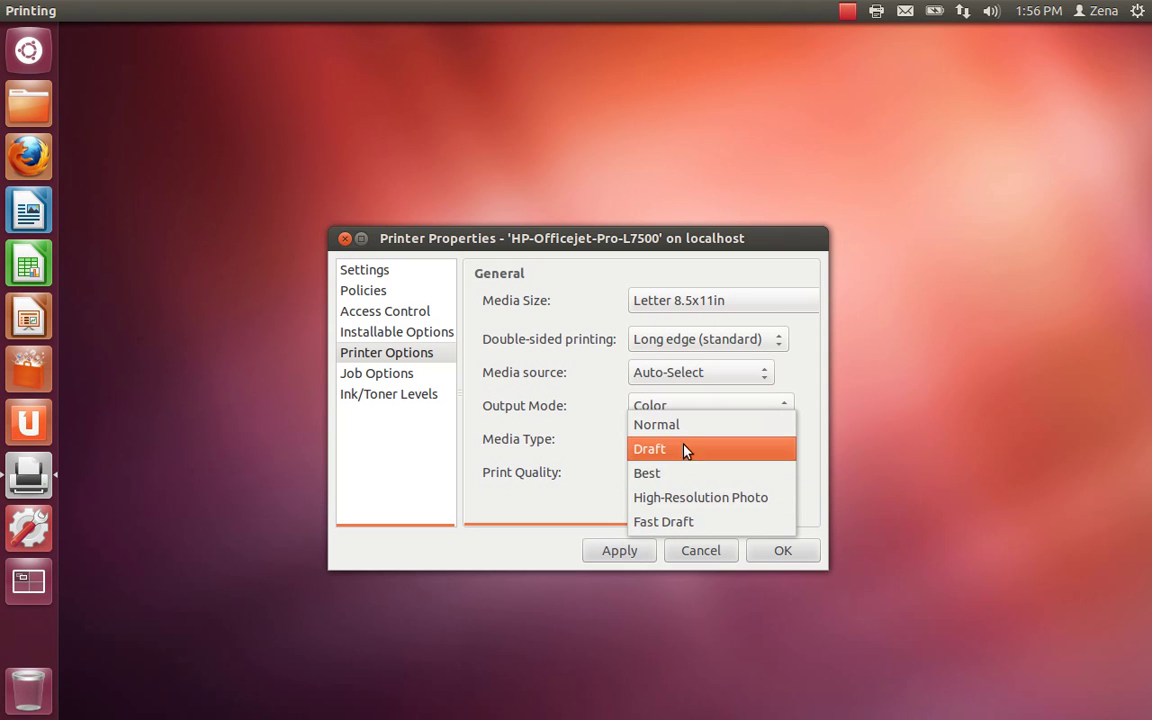
left_click(695, 426)
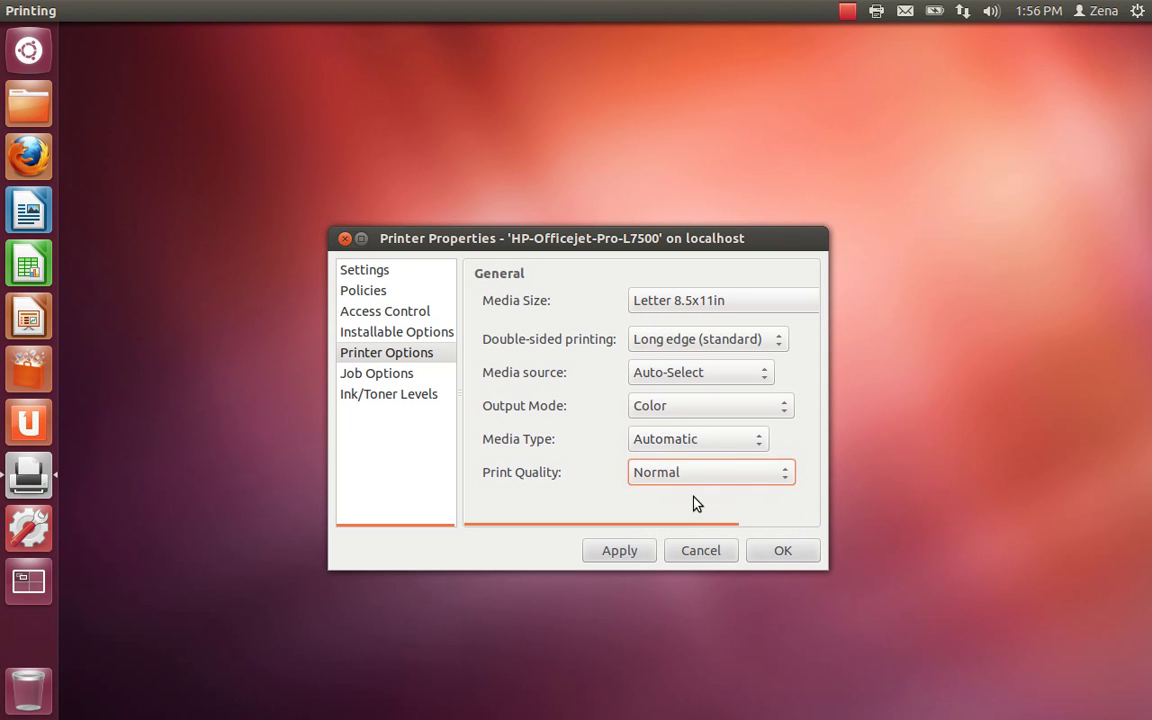
left_click(619, 563)
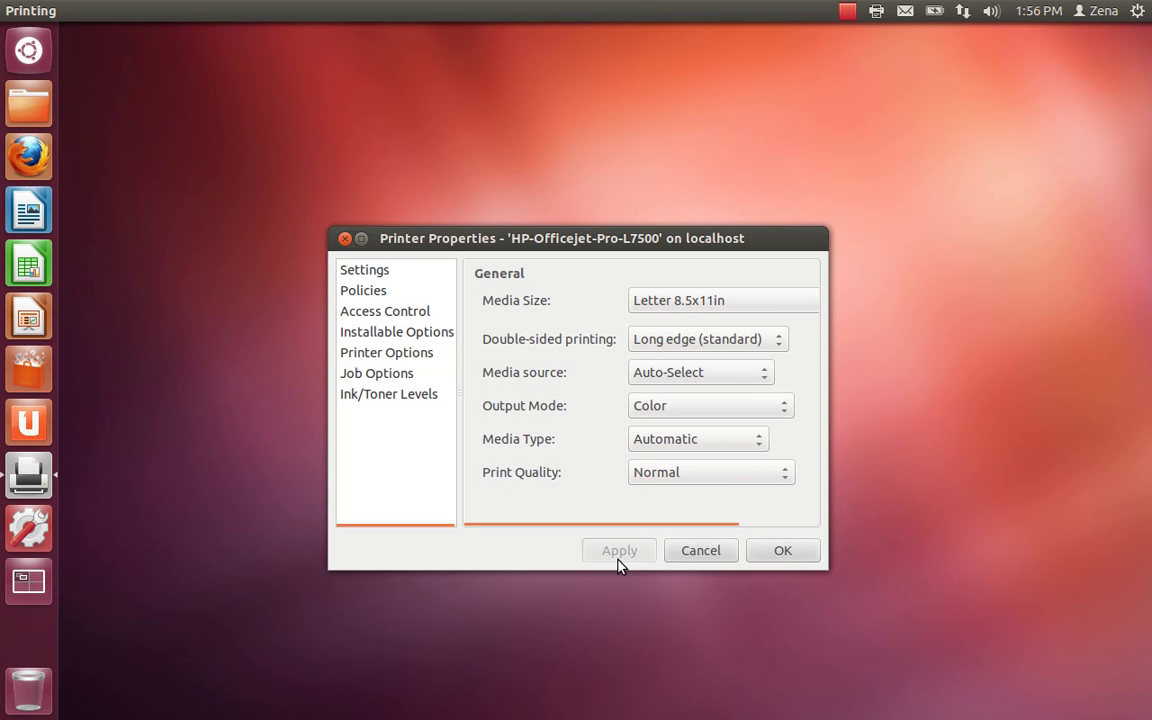
left_click(796, 556)
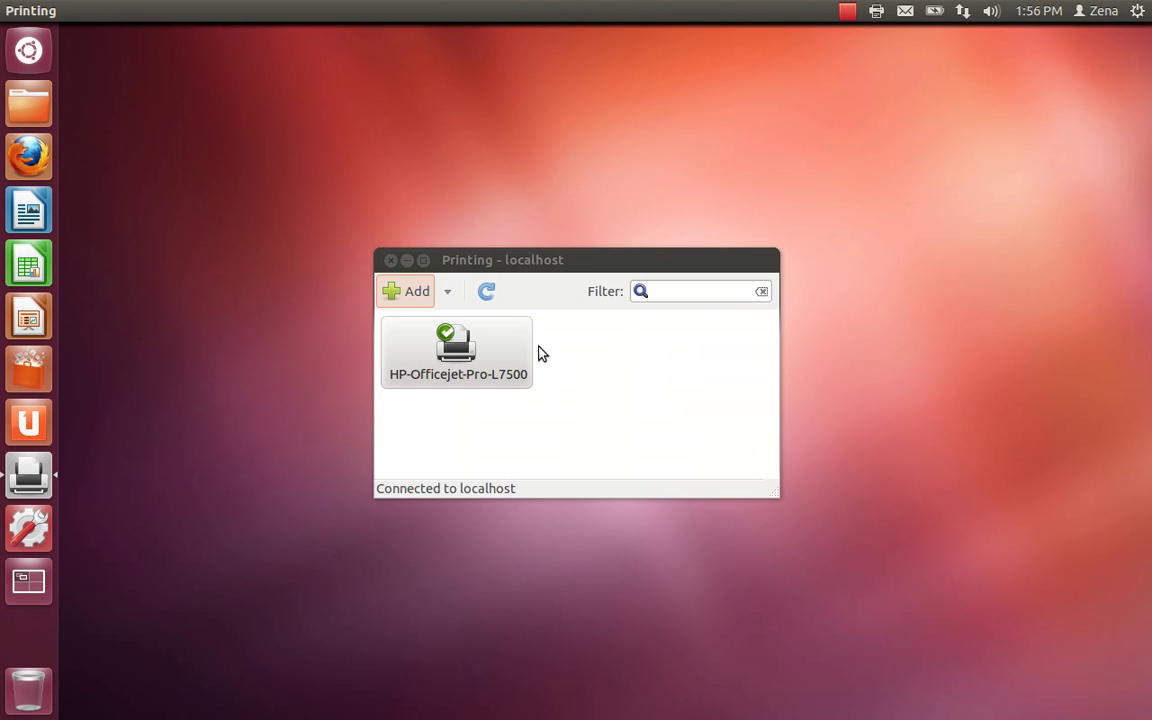
Step: Add another printer using the HP Officejet Pro L7500's Fax - HPLIP connection
left_click(398, 290)
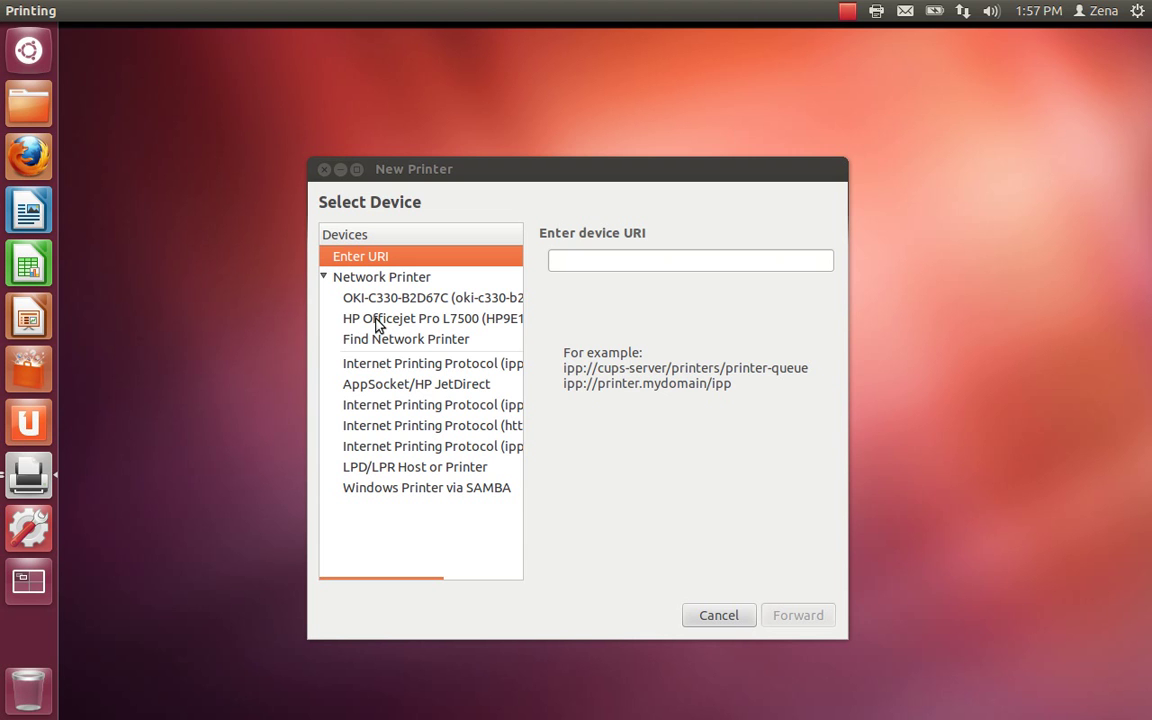
left_click(378, 320)
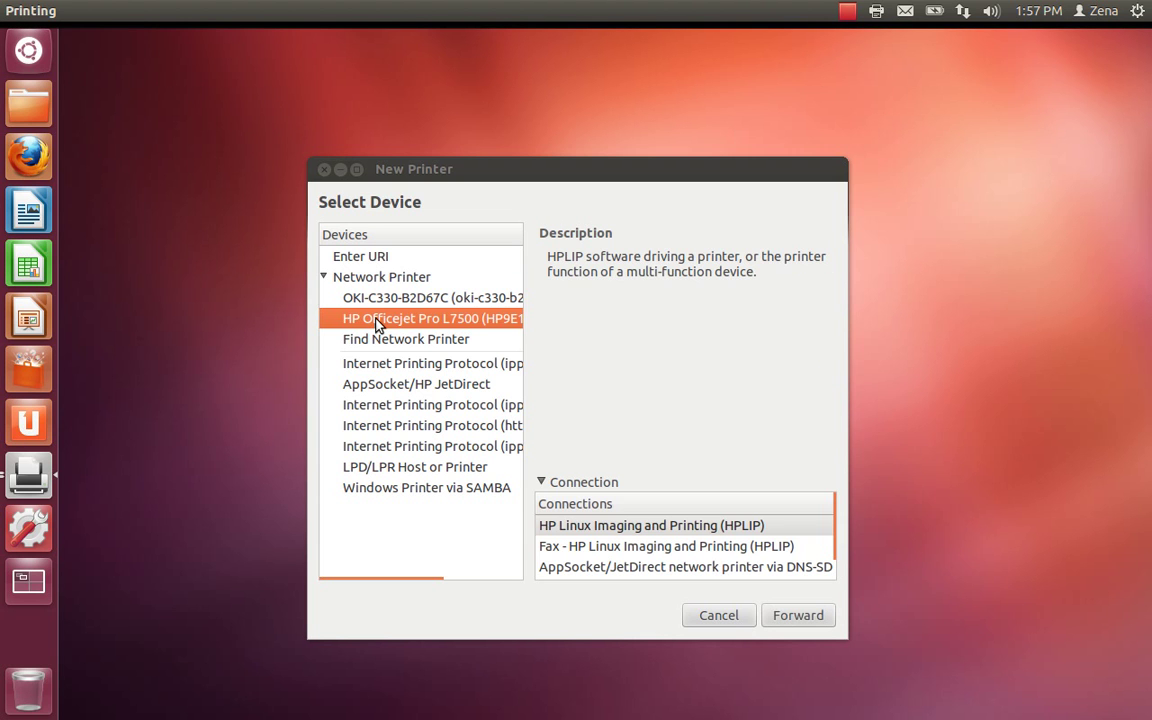
left_click(612, 548)
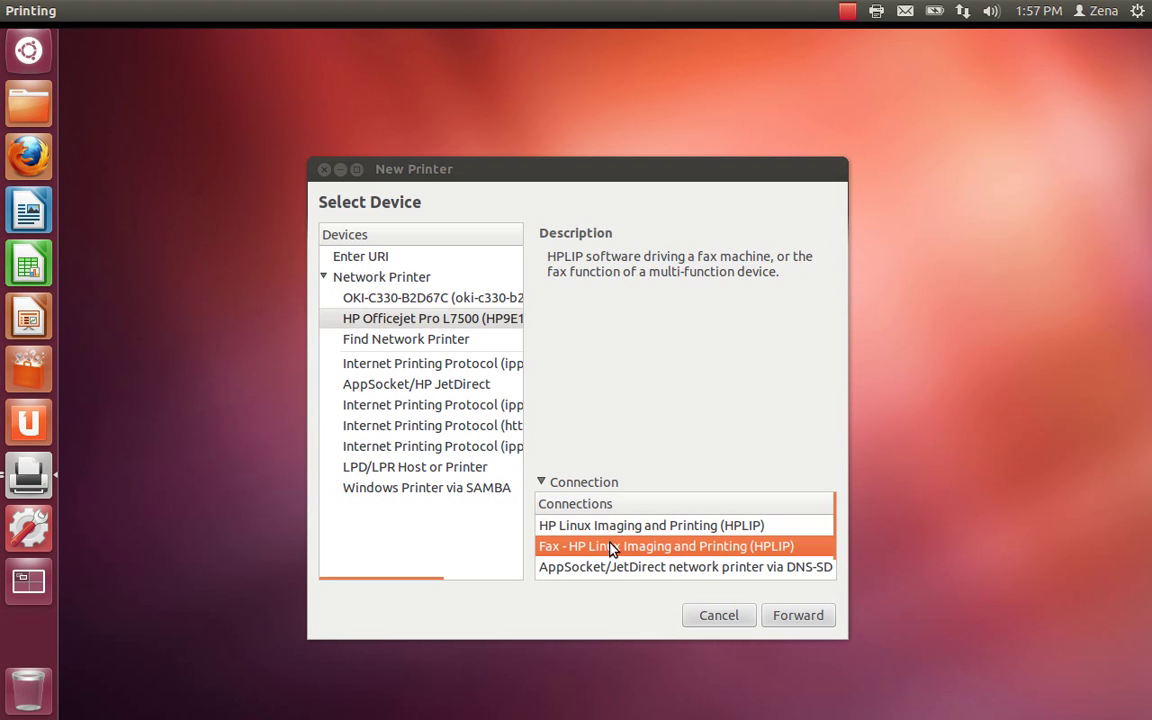
Step: Enter 'Home Office' as the location and create the HP-Fax printer
left_click(790, 618)
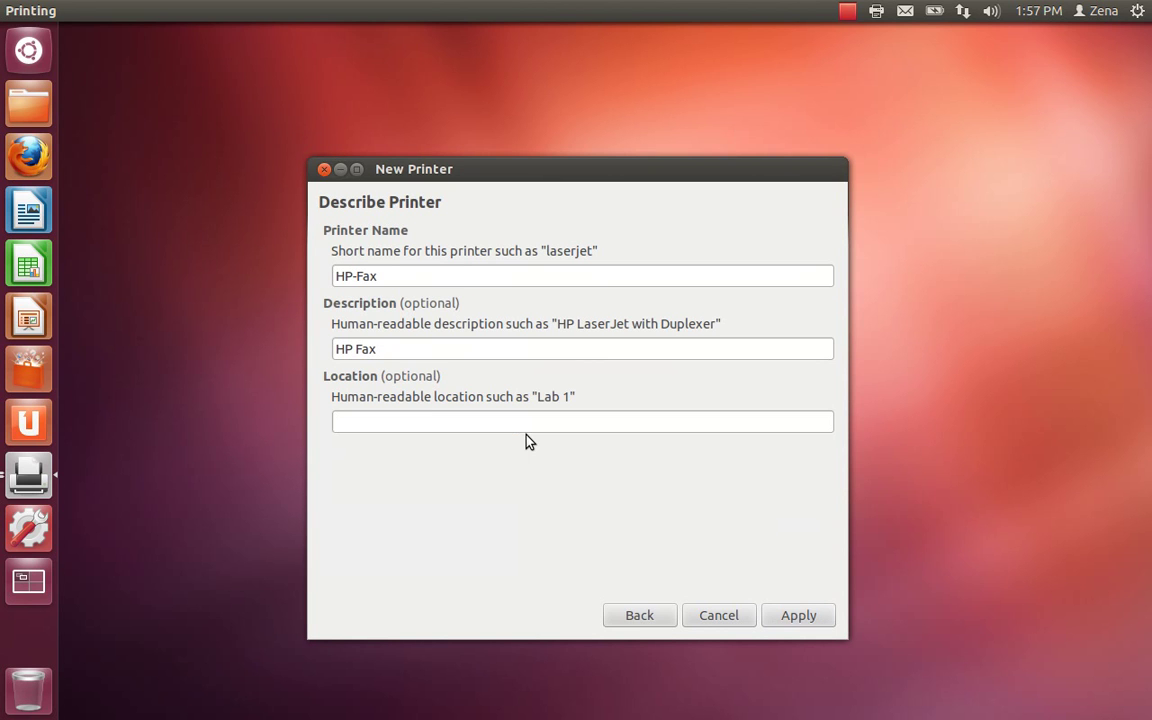
left_click(543, 424)
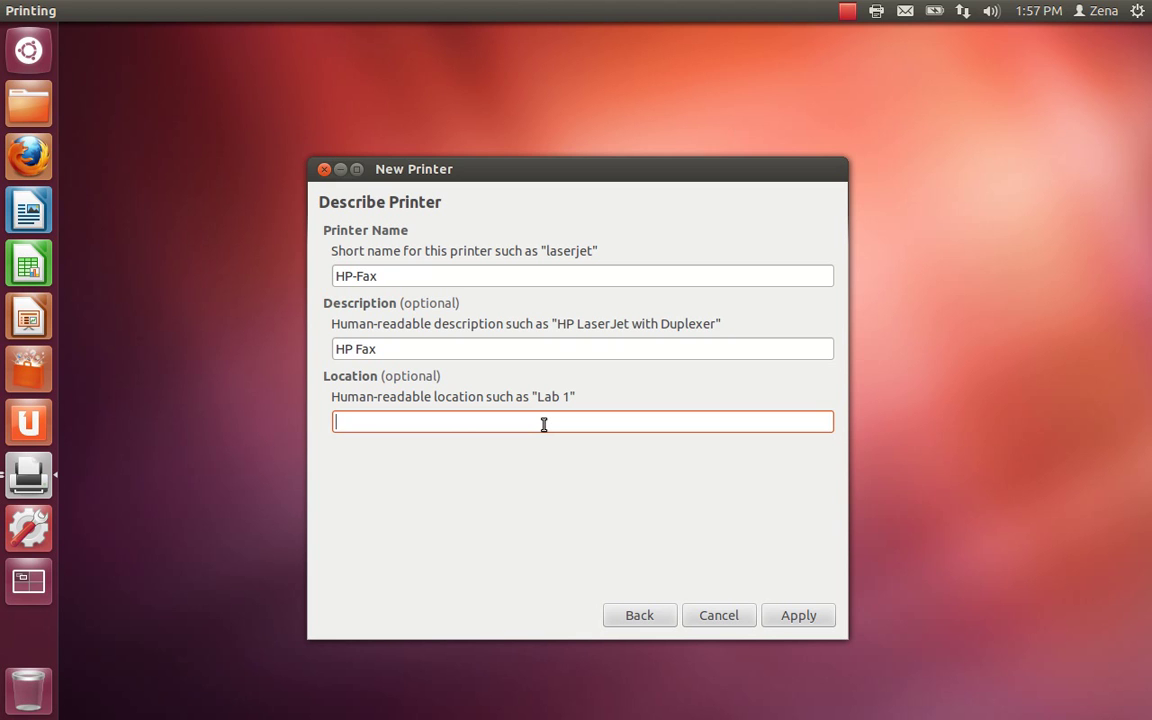
type("Home Office")
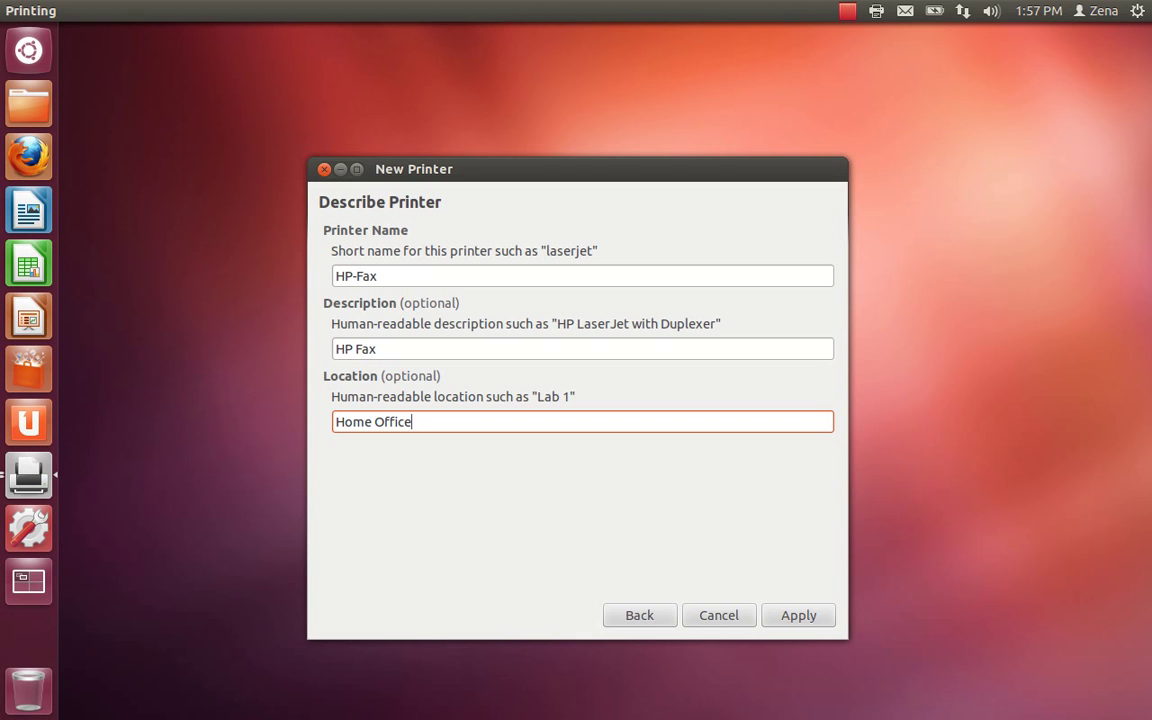
left_click(800, 620)
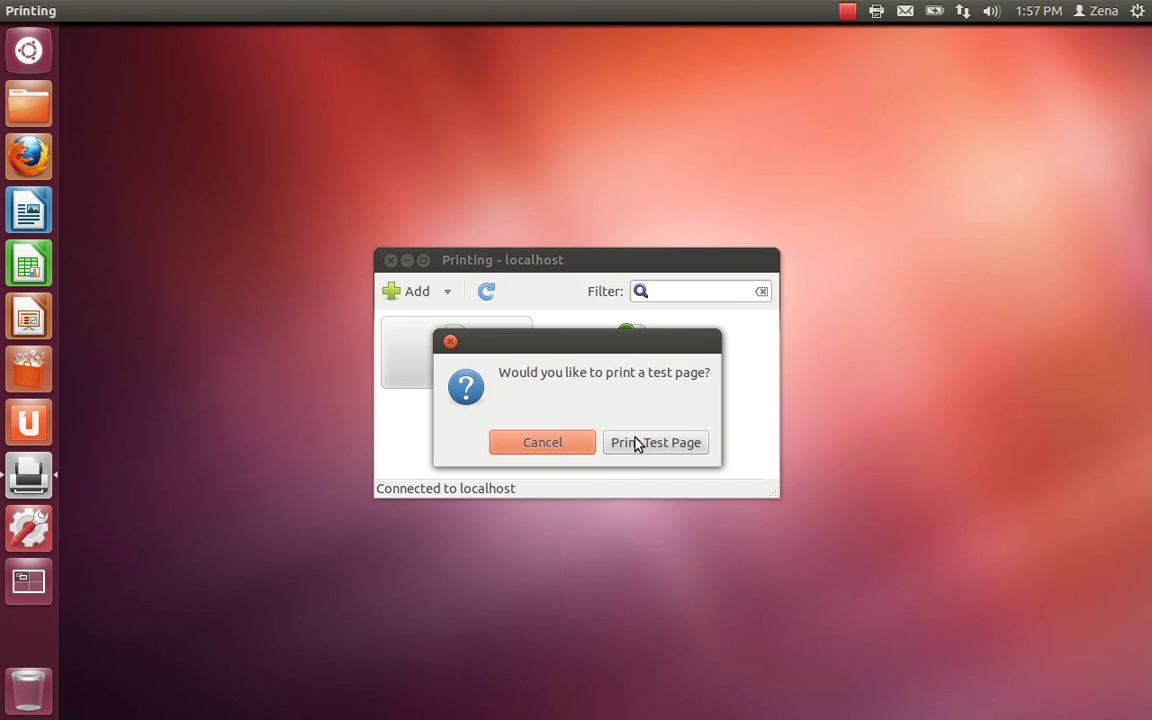
Step: Skip the test page, close Printing, and launch Simple Scan by searching 'scan'
left_click(550, 452)
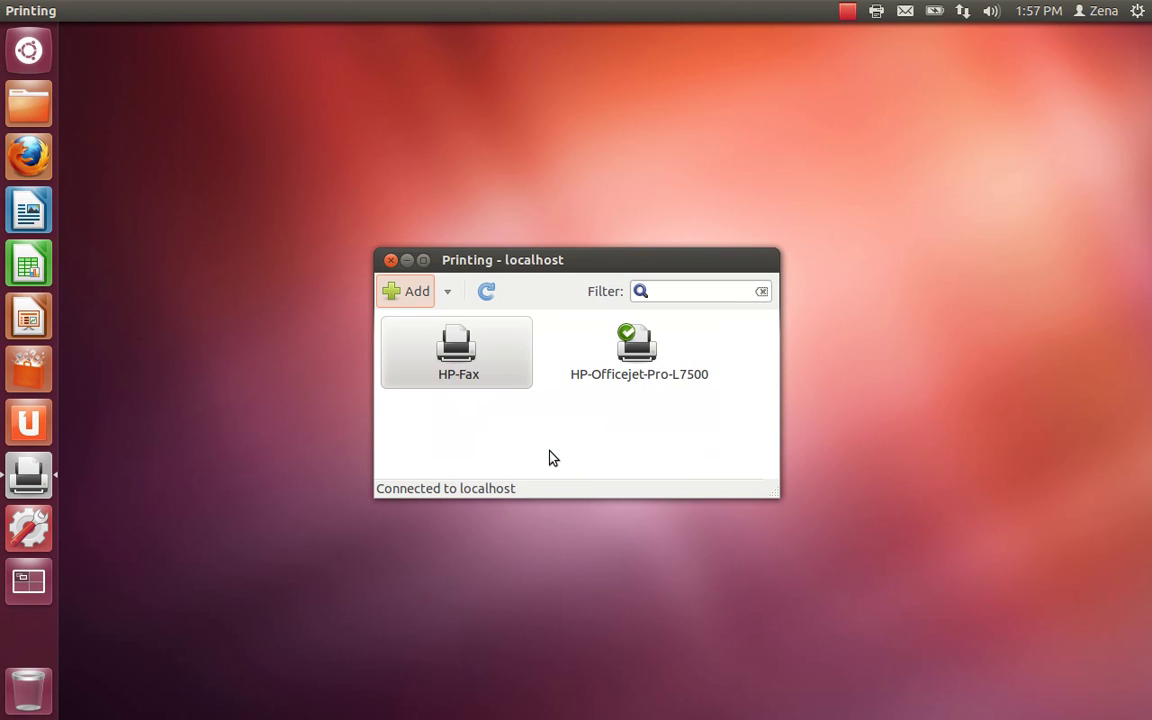
left_click(391, 260)
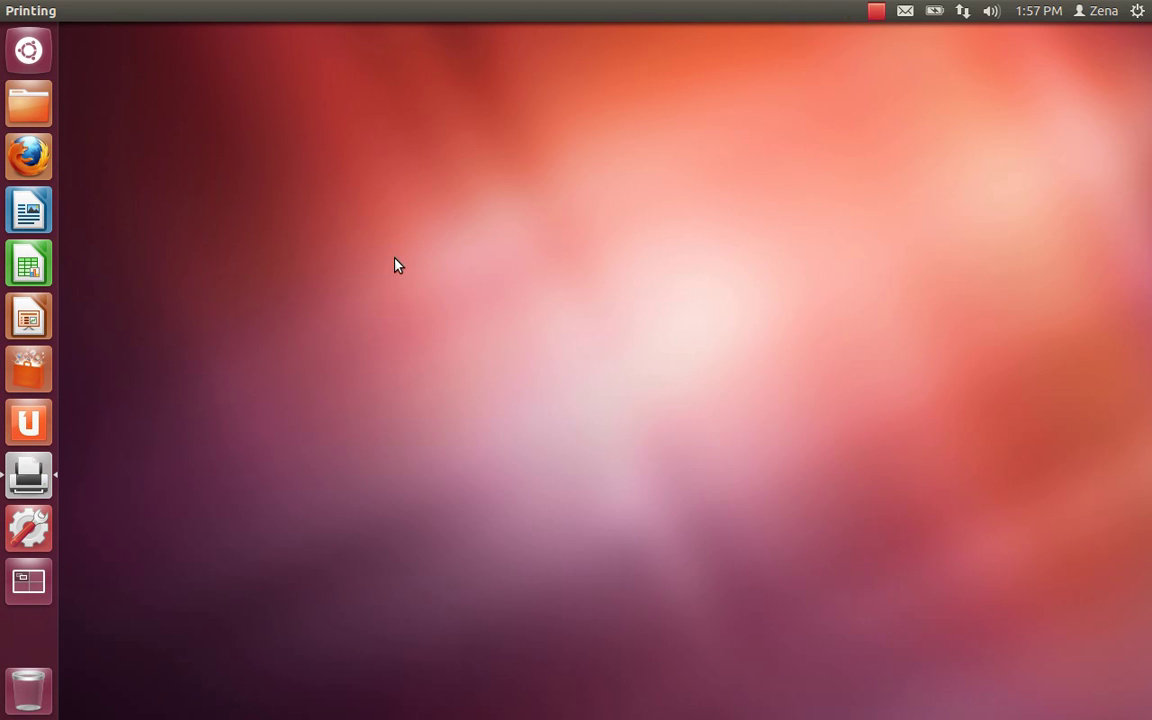
left_click(27, 50)
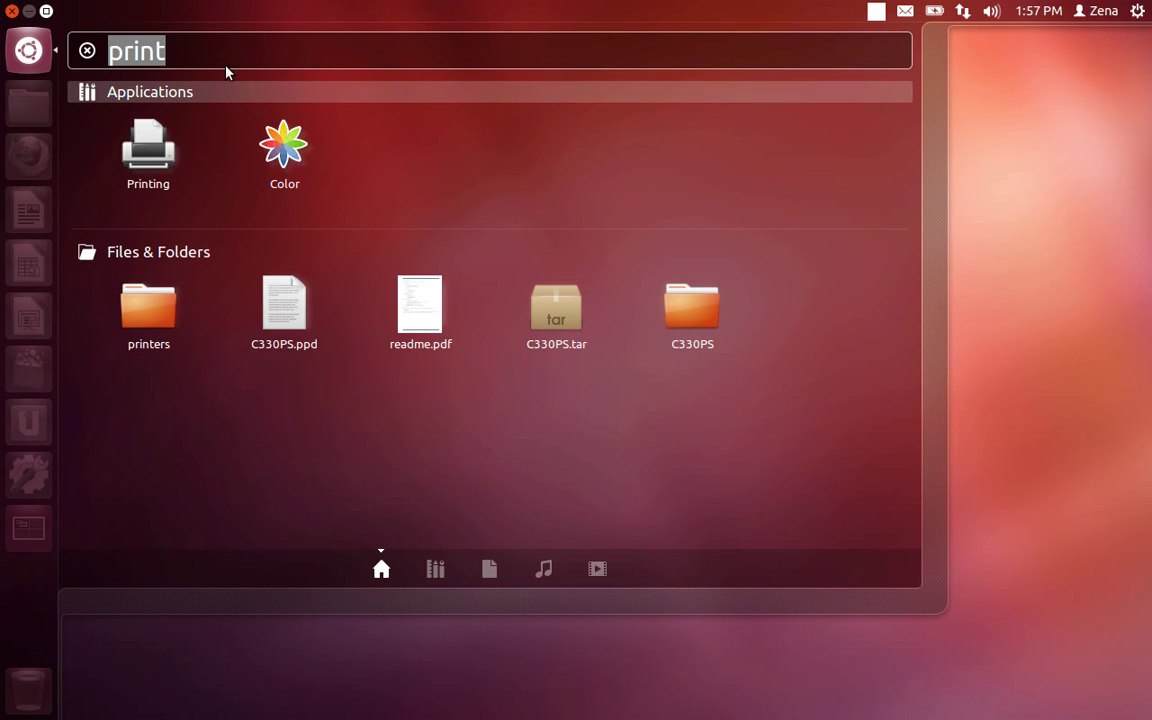
type("scan")
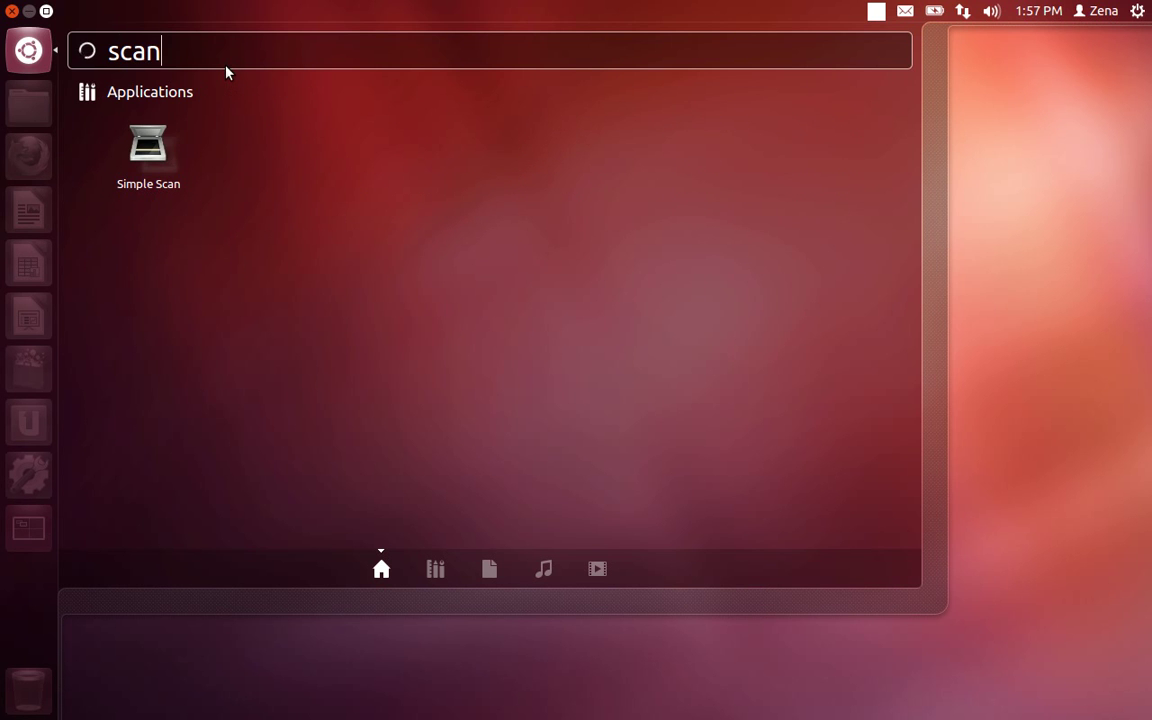
left_click(153, 173)
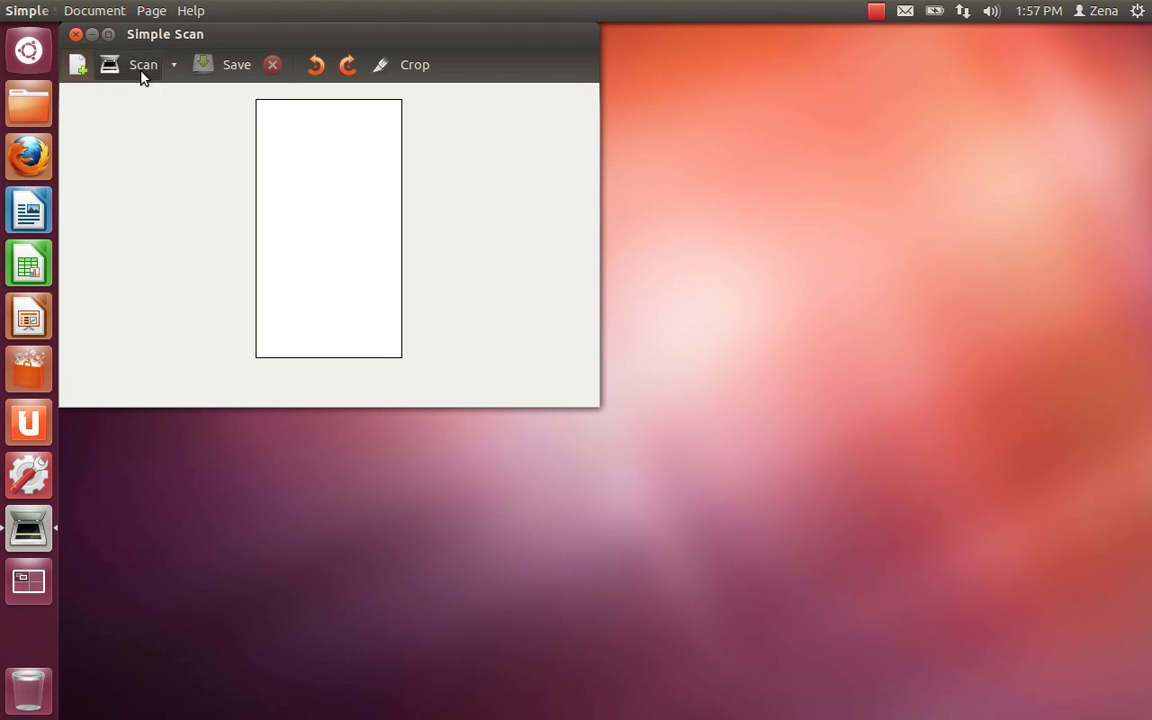
Step: Scan a document page, then minimise the Simple Scan window
left_click(141, 76)
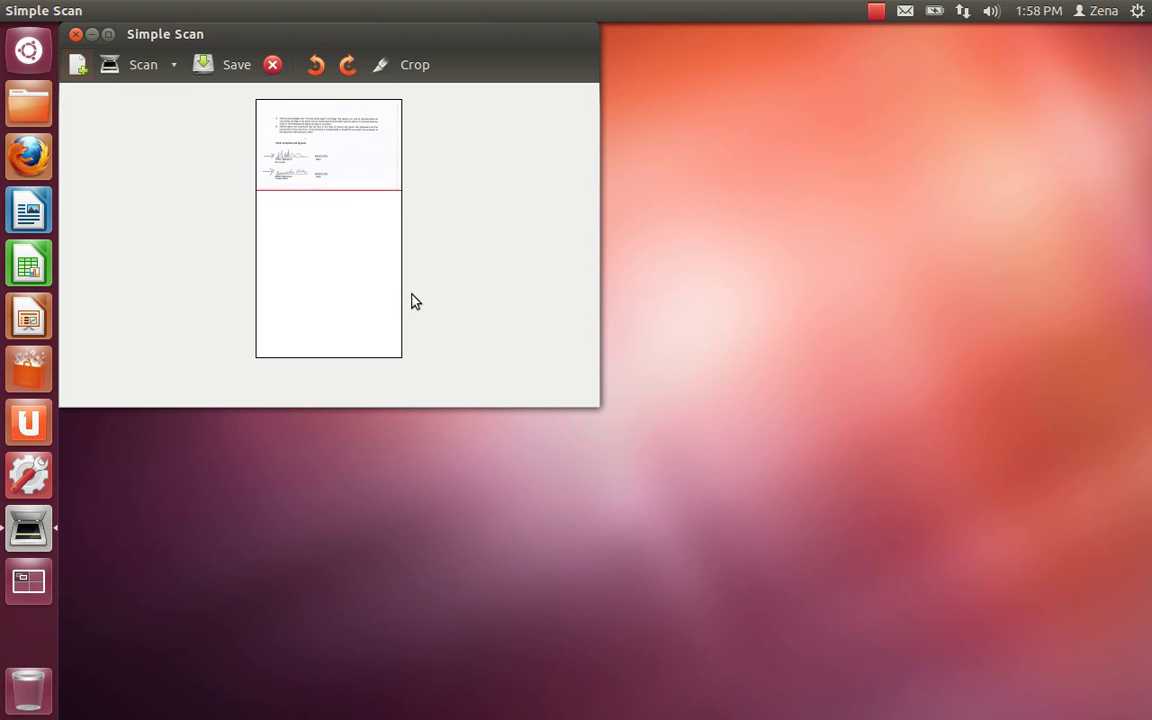
left_click(755, 320)
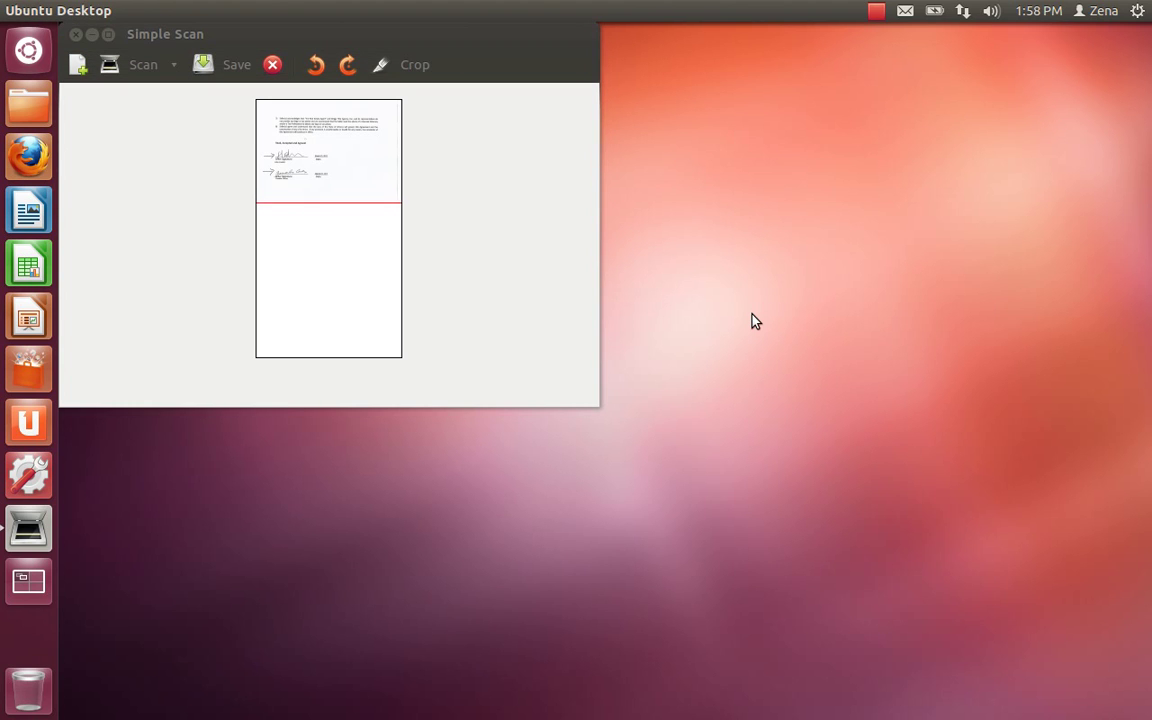
left_click(159, 314)
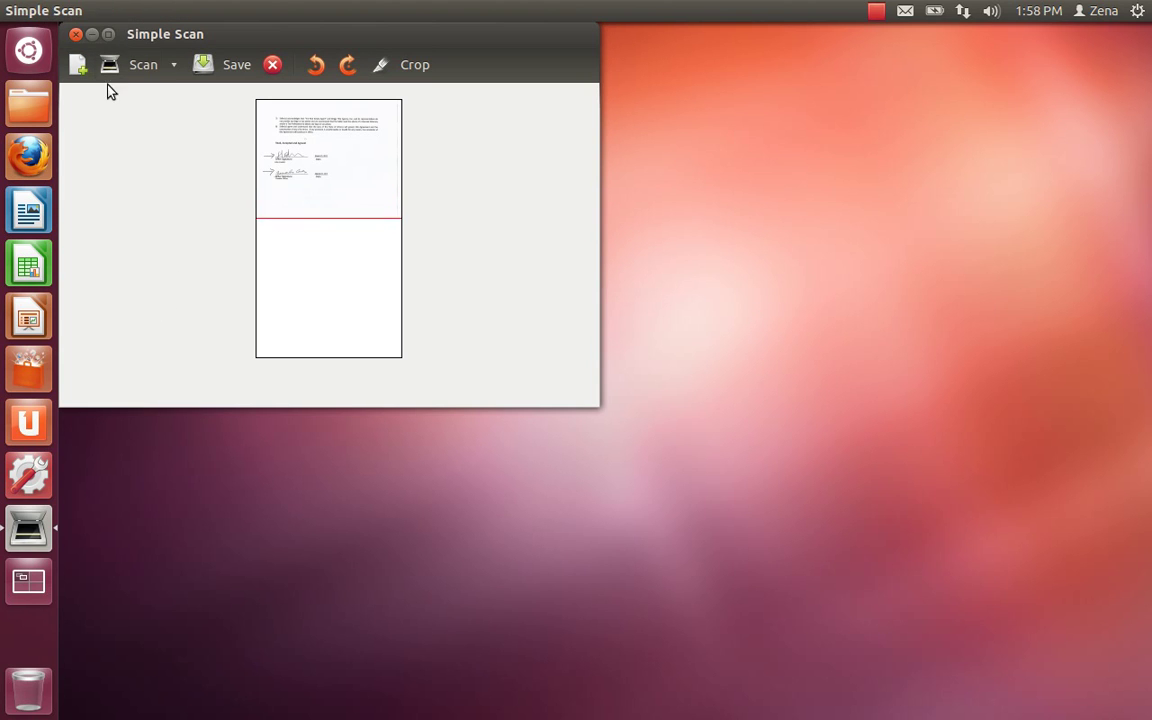
left_click(91, 36)
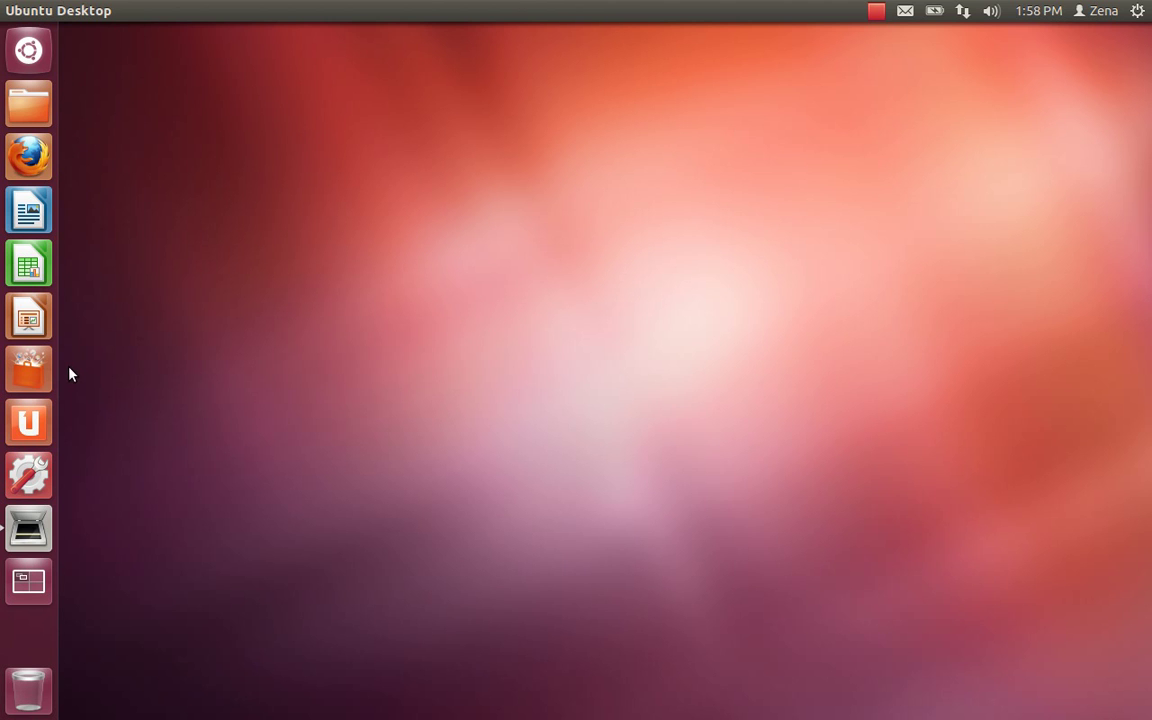
Step: Launch Firefox and go to the CUPS 1.5.3 home page at localhost:631
left_click(16, 166)
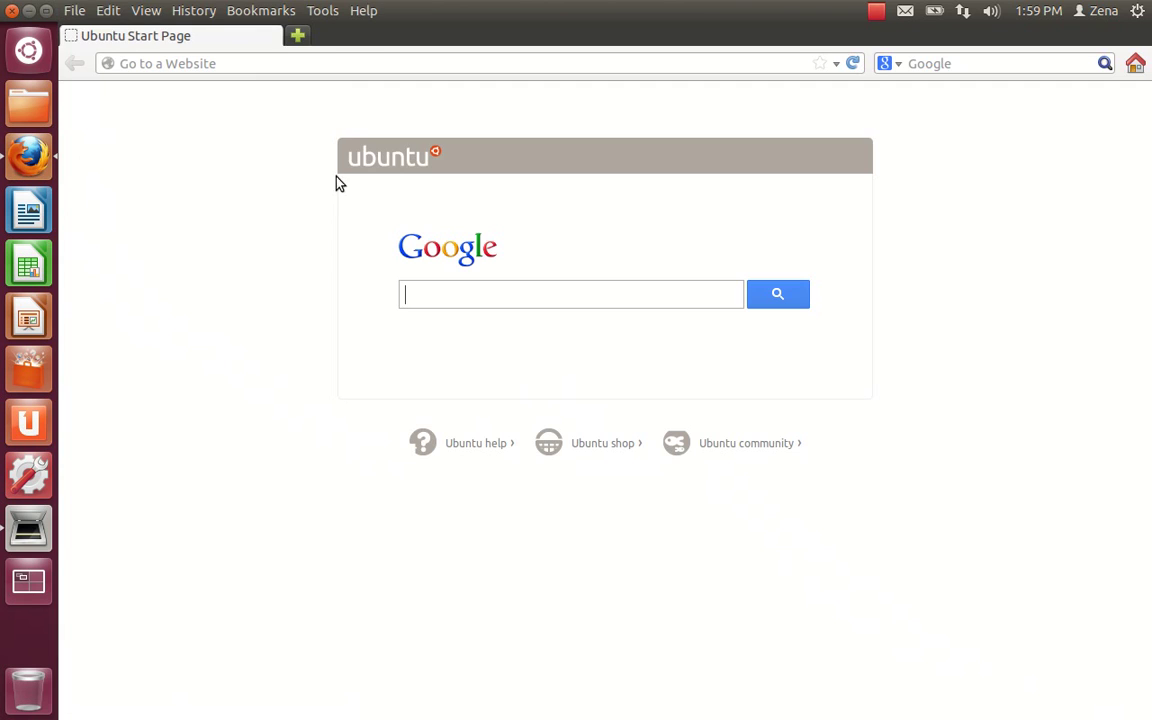
left_click(344, 61)
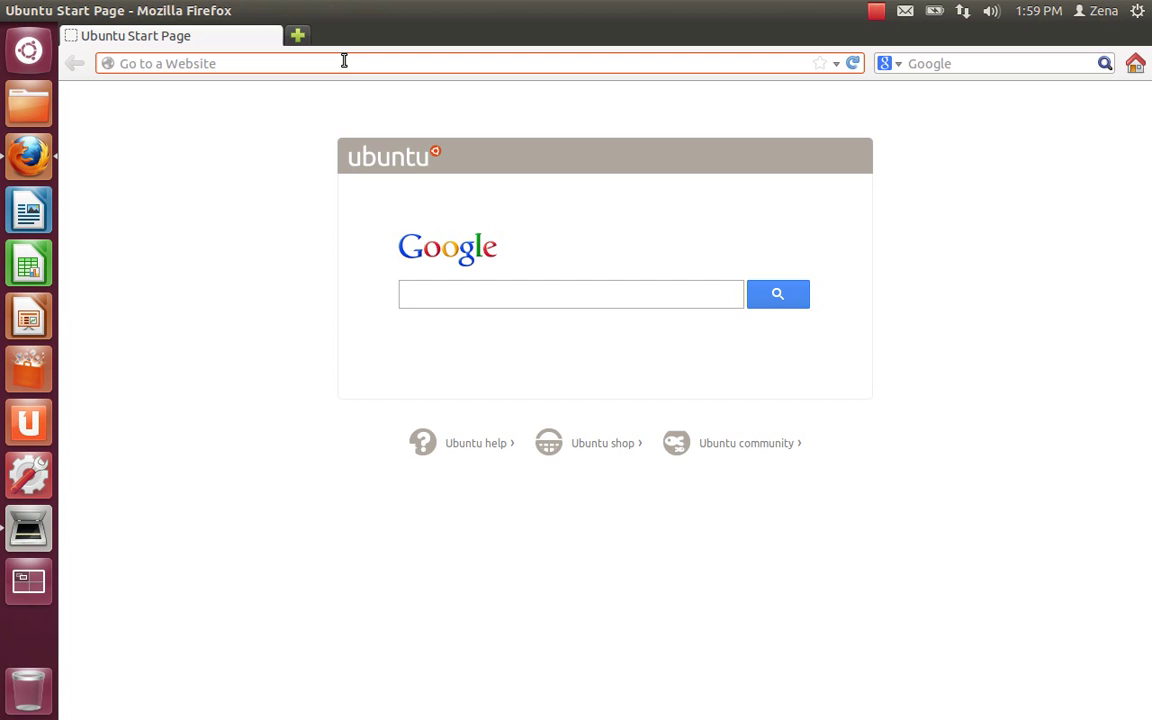
type("localhost/")
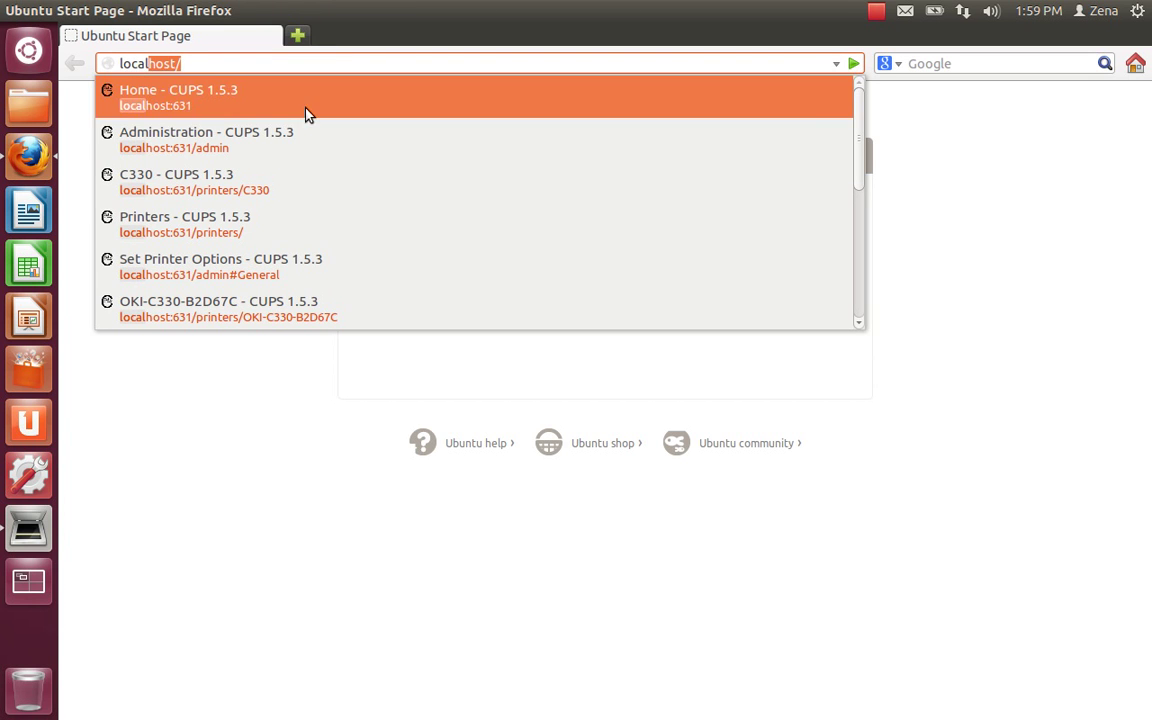
left_click(301, 106)
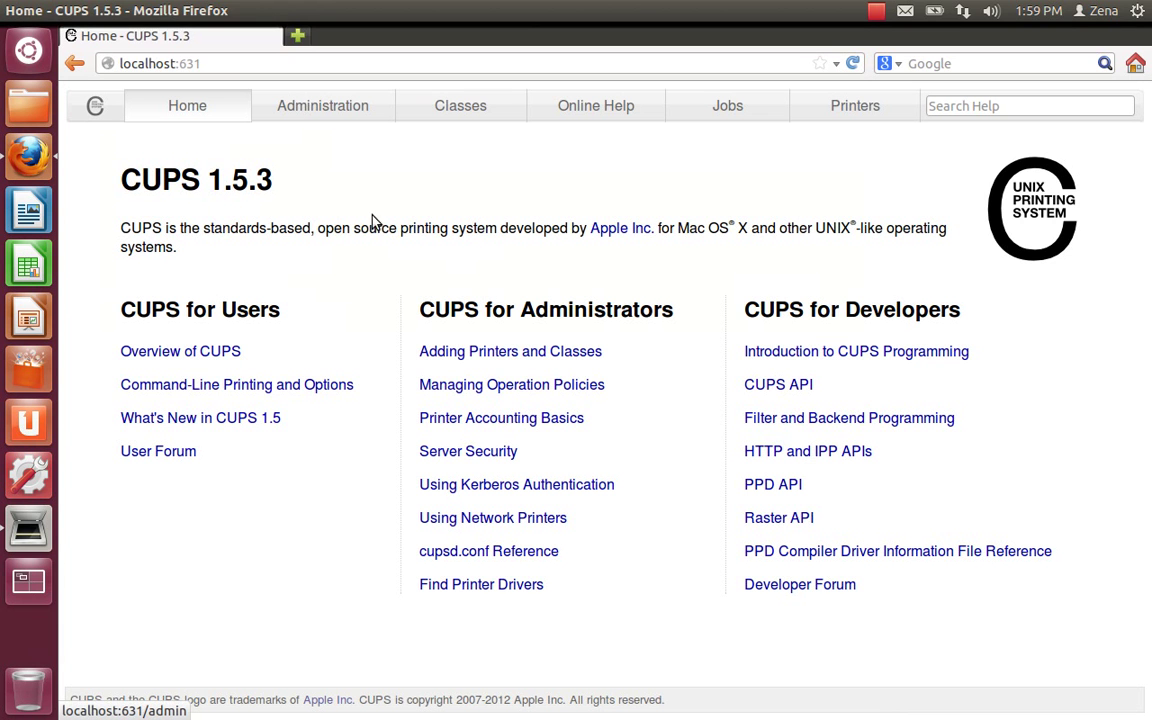
Step: Browse the CUPS Administration page, its Find New Printers search and the managed printers list
left_click(438, 350)
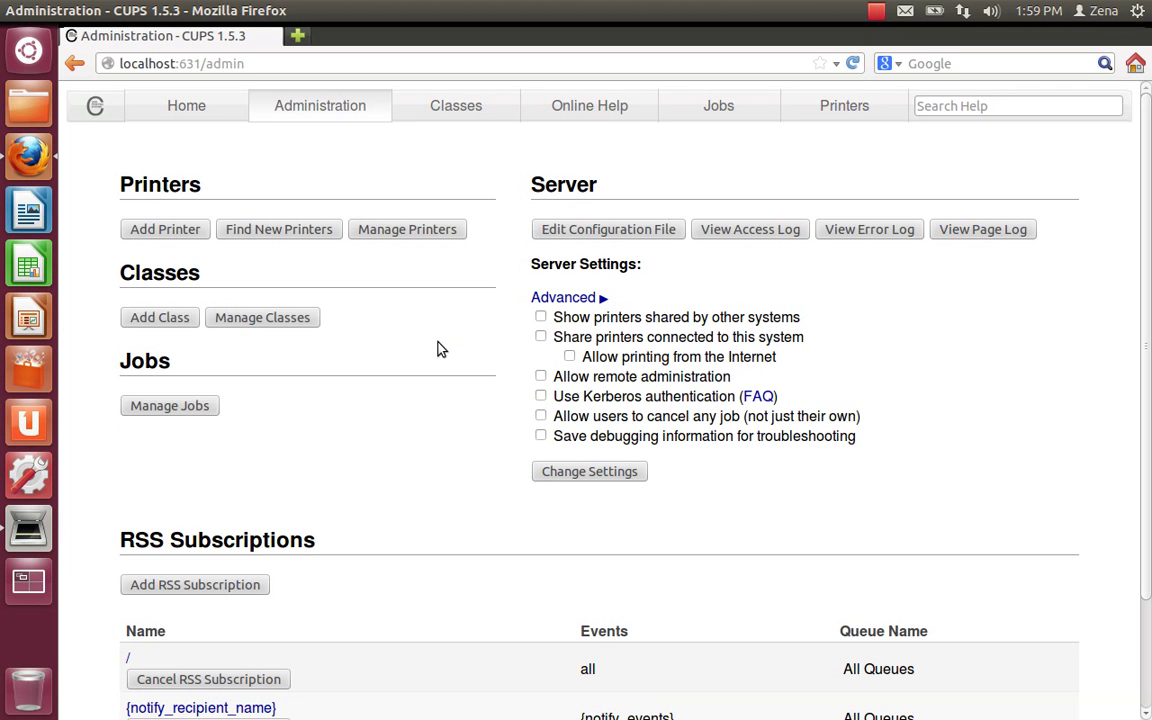
left_click(268, 236)
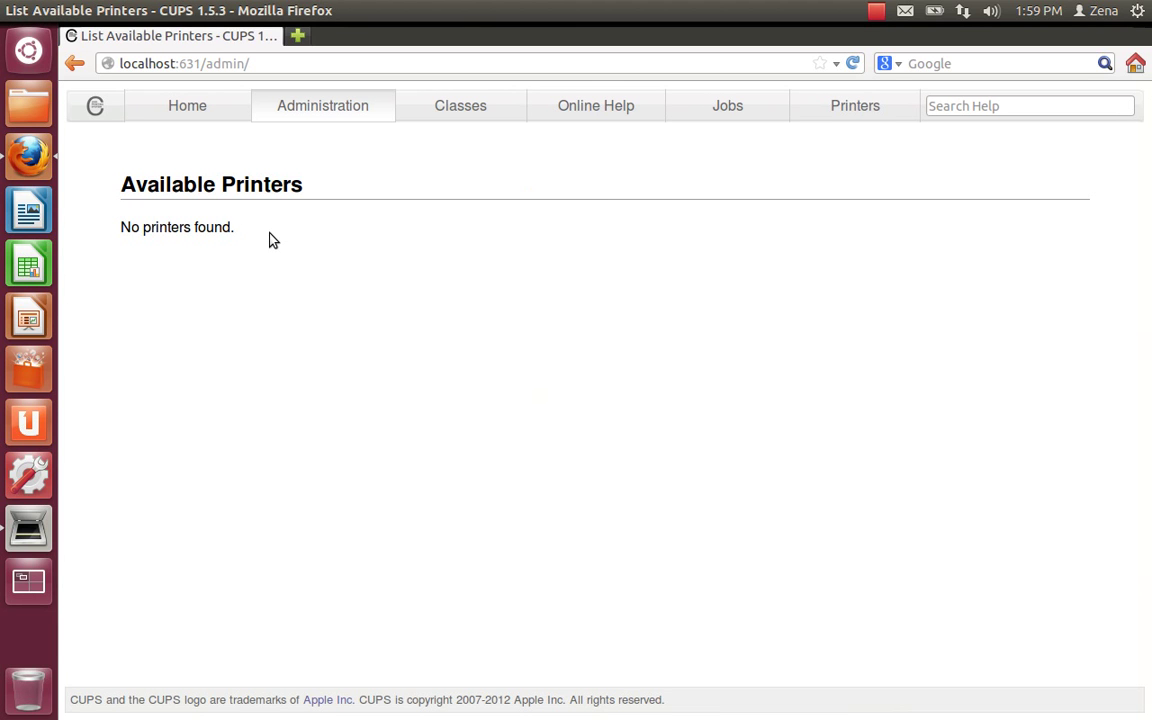
left_click(74, 64)
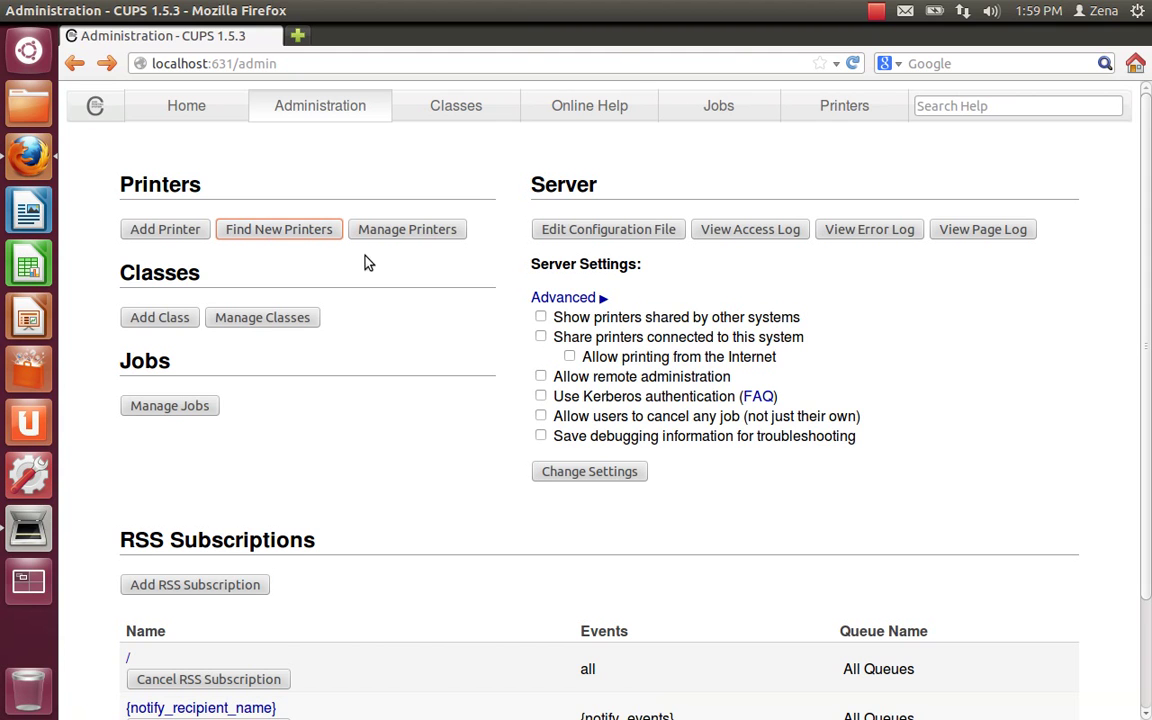
left_click(383, 235)
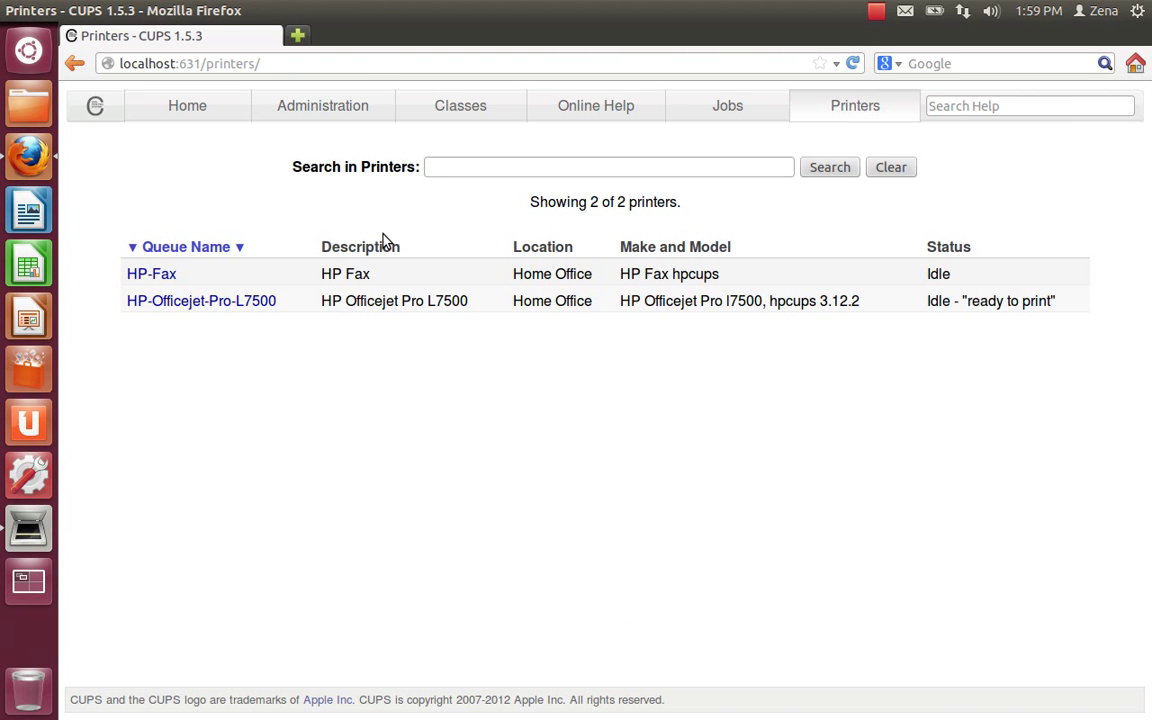
left_click(74, 63)
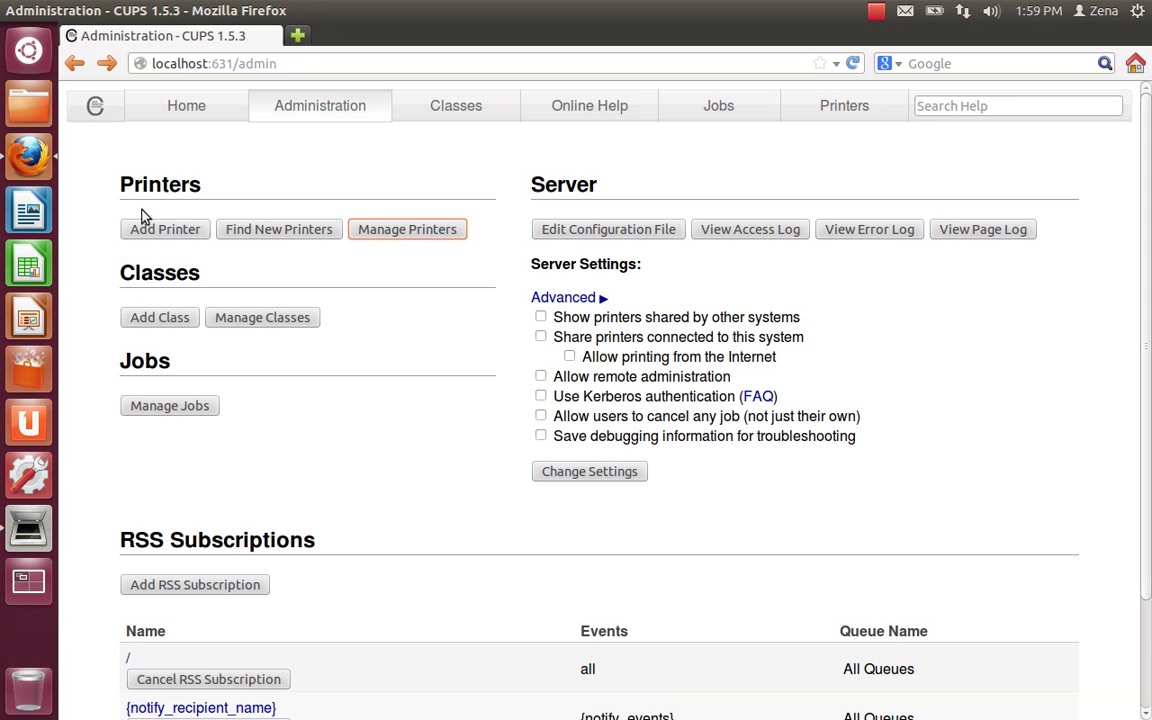
Step: Start Add Printer and sign in with the administrator user name and password
left_click(168, 229)
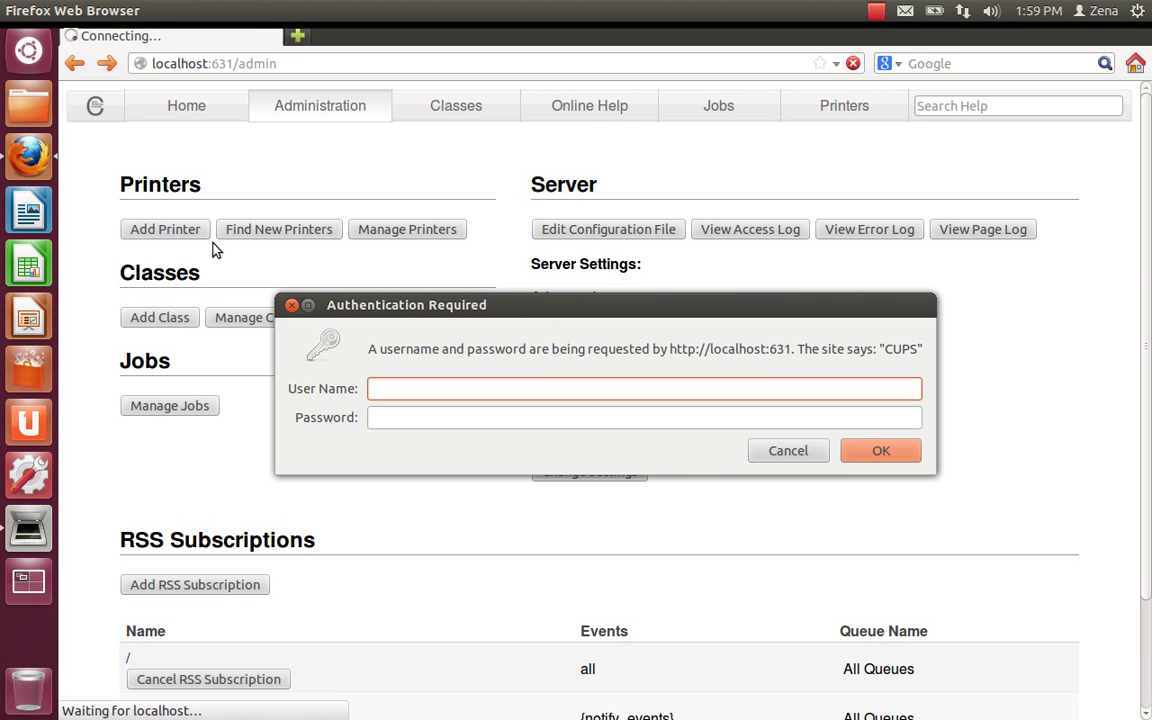
type("zena")
key("Tab")
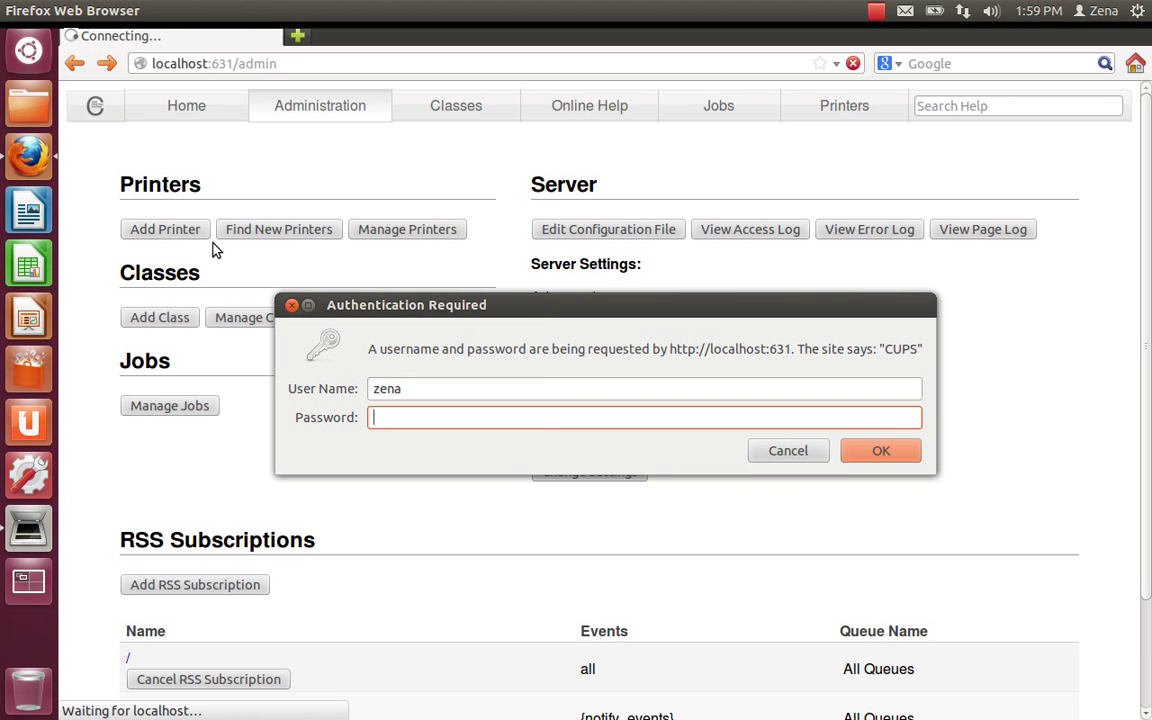
type("••")
key("Return")
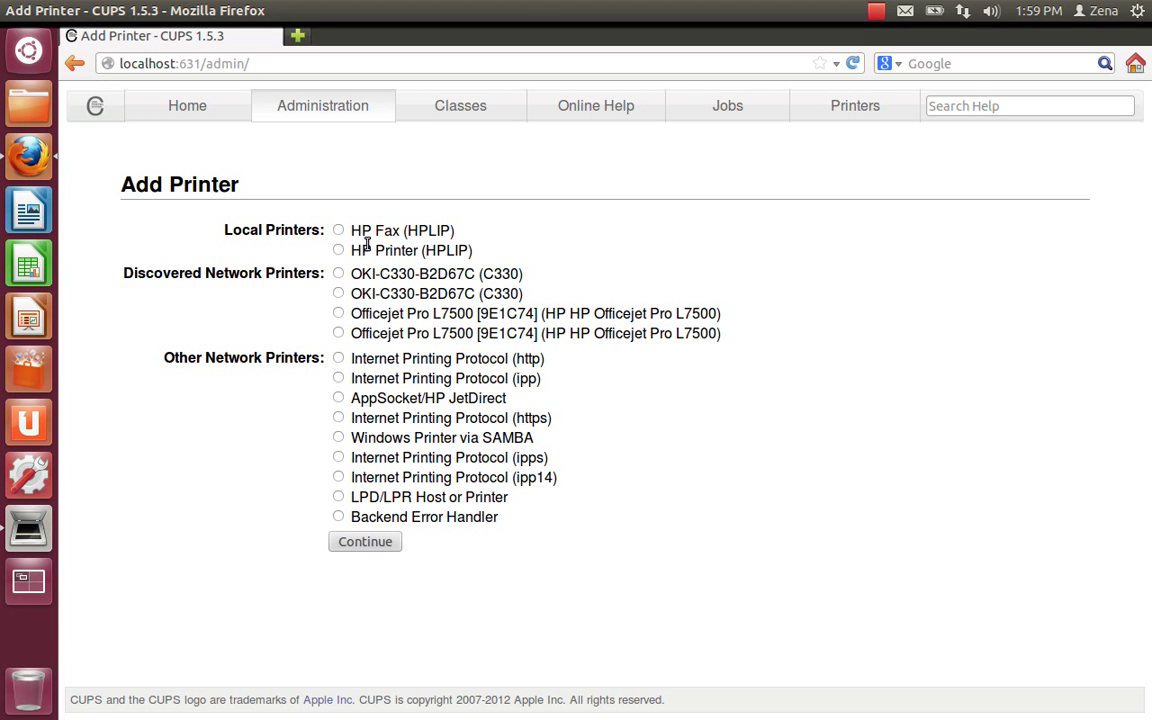
Step: Find new printers, compare both C330 entries, and add the one on _pdl-datastream._tcp
left_click(211, 121)
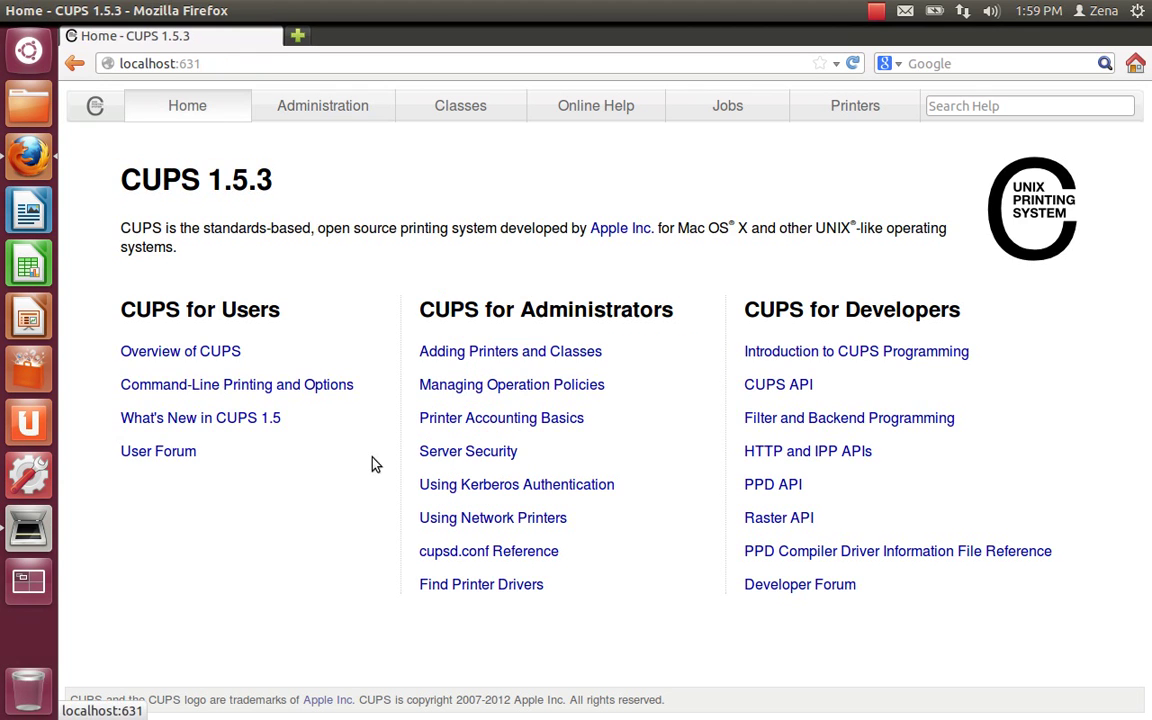
left_click(488, 356)
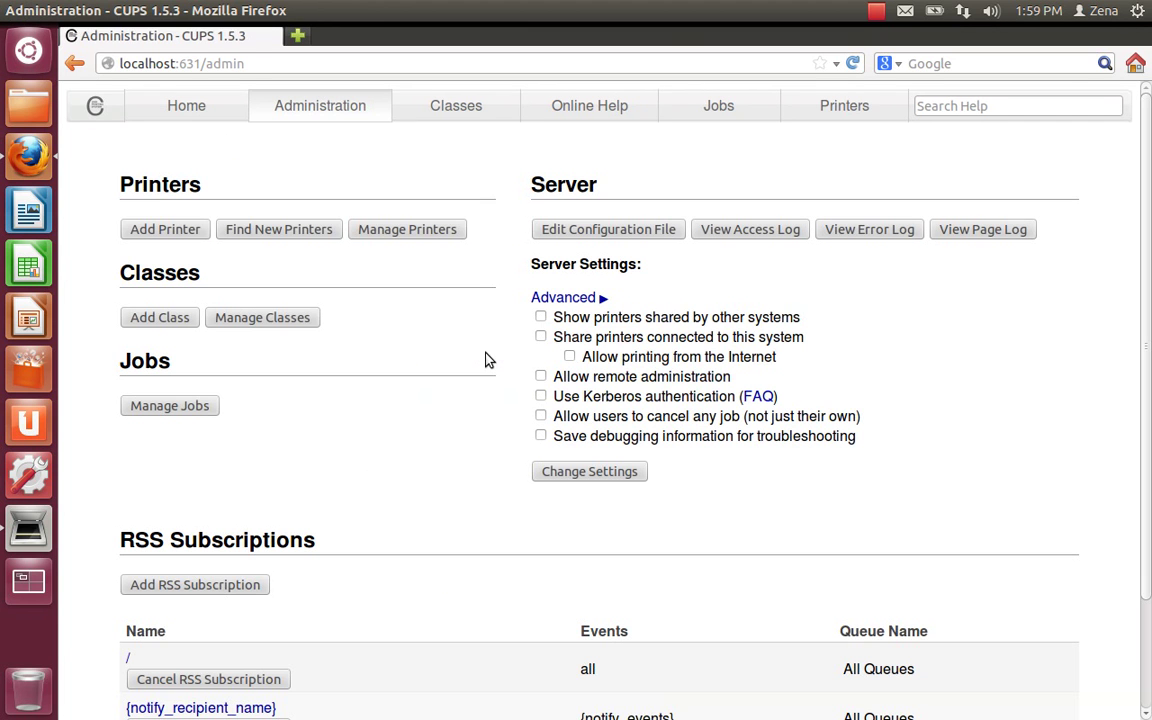
left_click(311, 229)
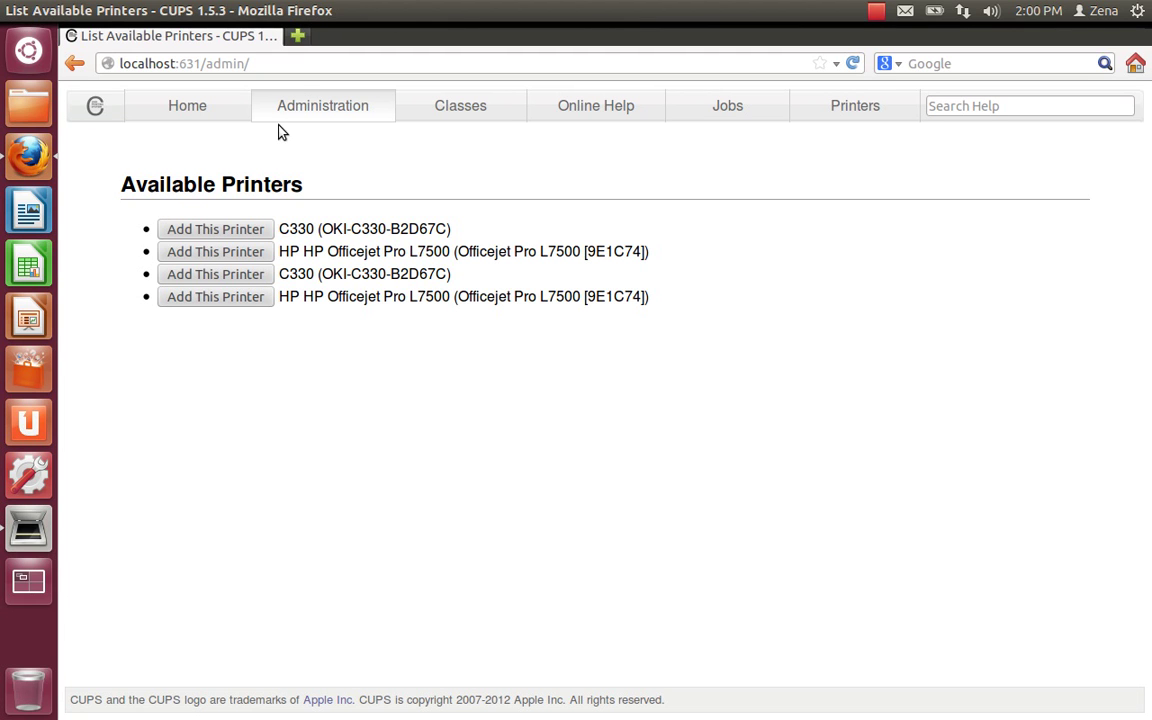
left_click(228, 232)
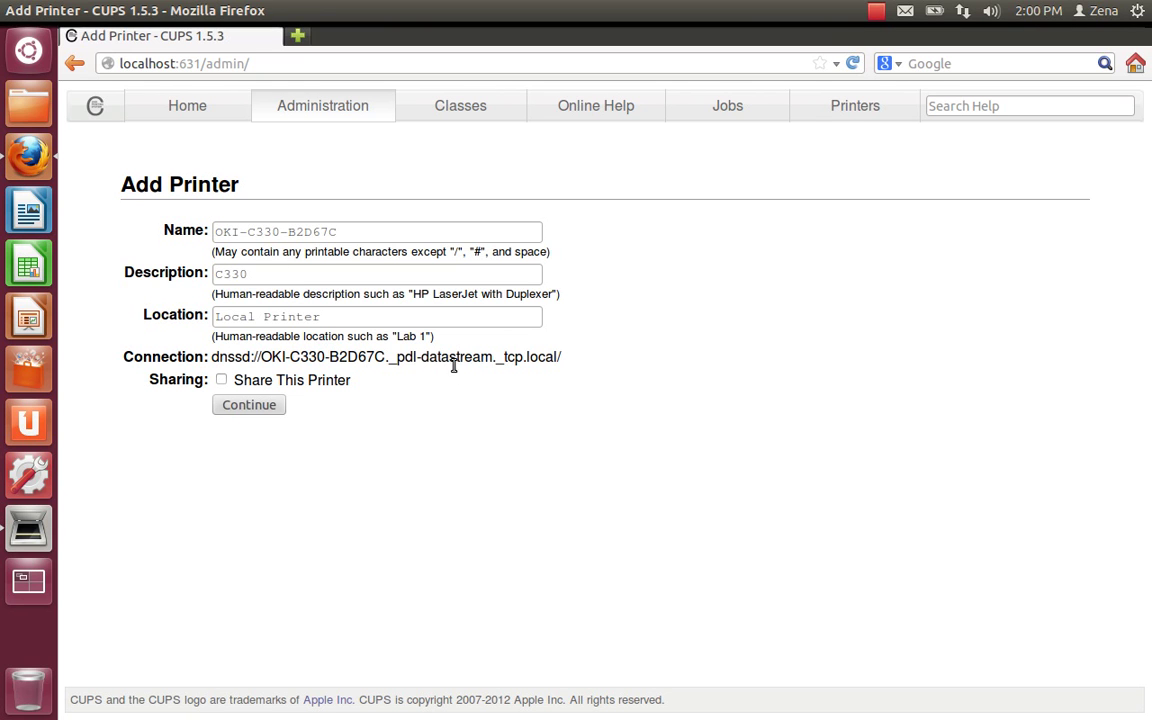
left_click(74, 64)
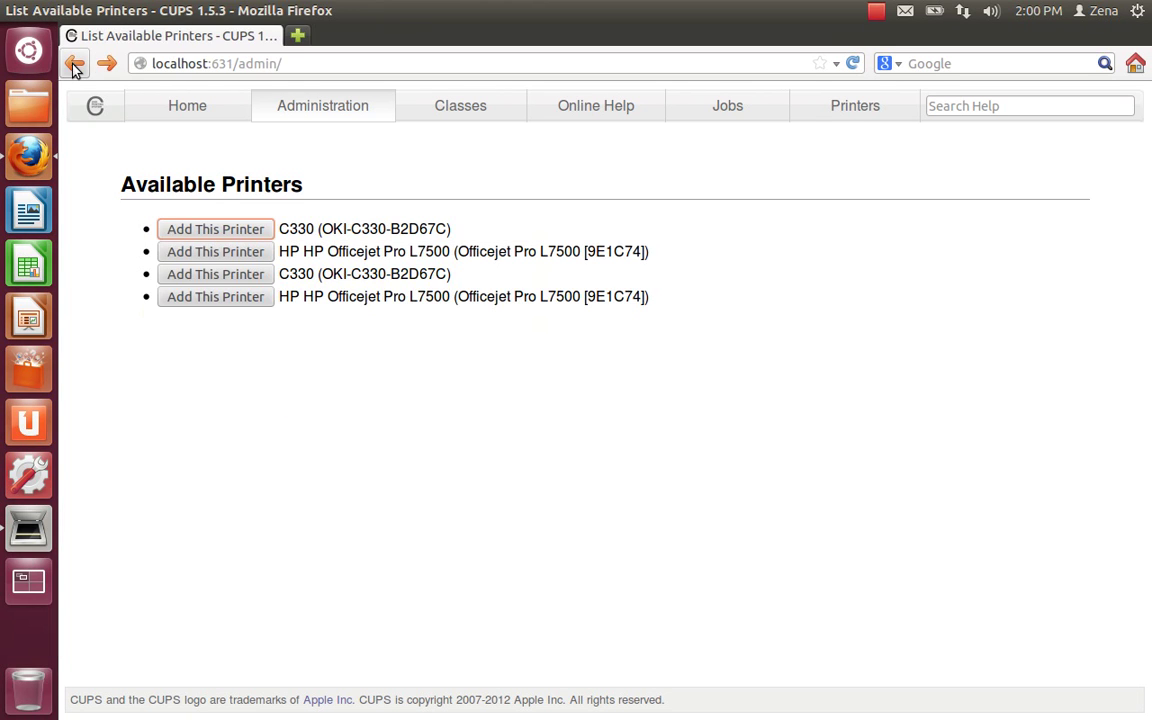
left_click(253, 275)
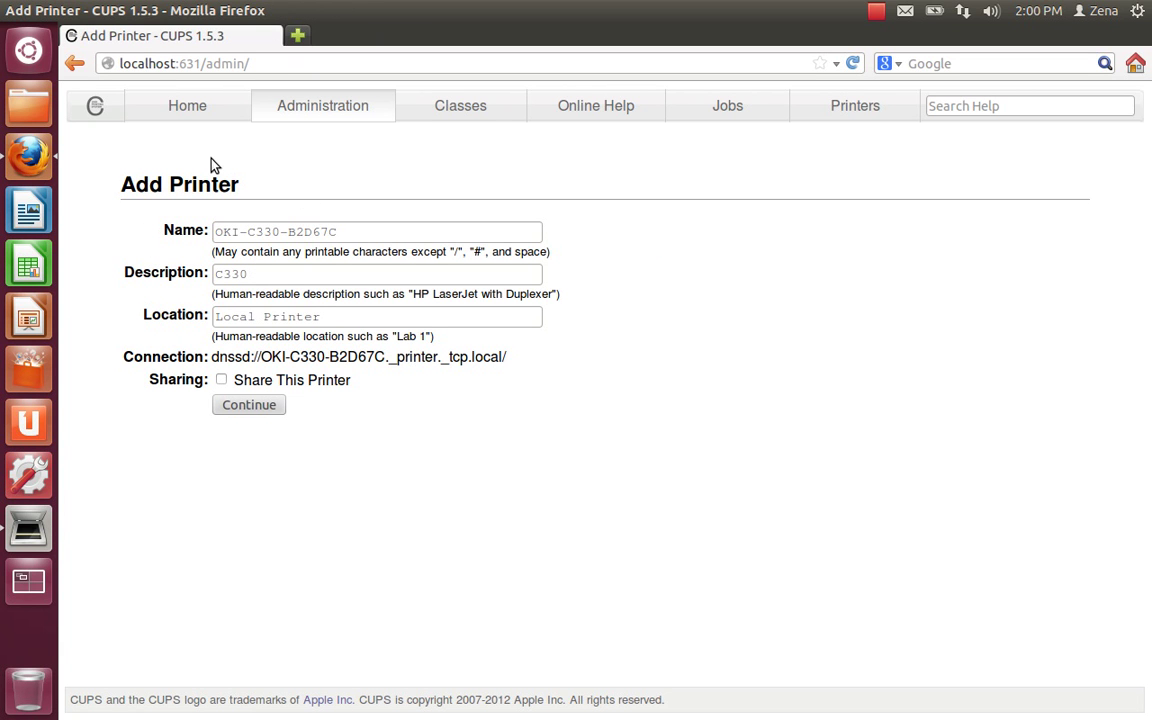
left_click(78, 62)
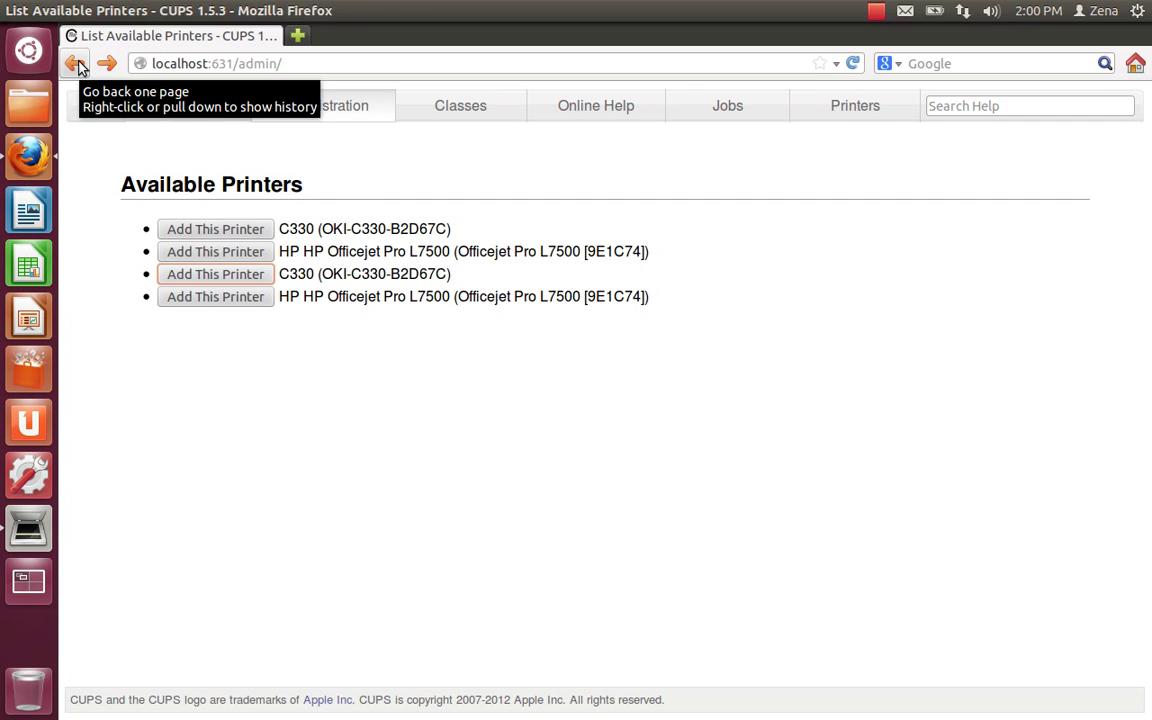
left_click(245, 228)
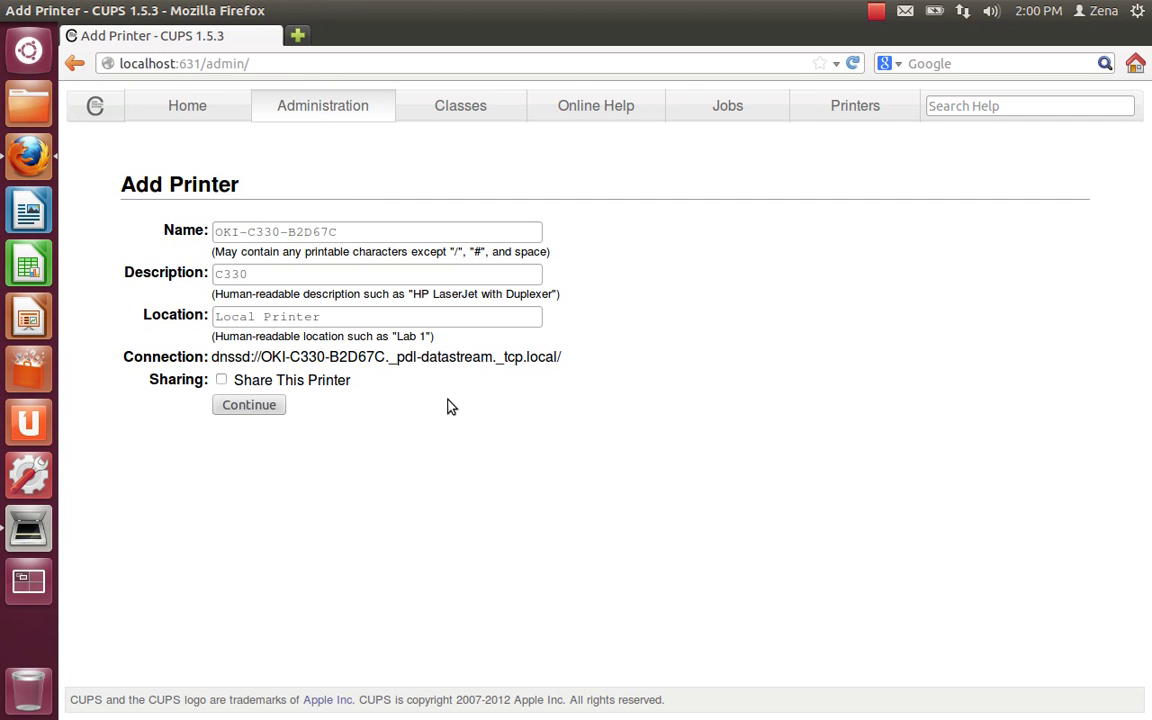
Step: Change the OKI-C330-B2D67C location to Home Office and continue
left_click(359, 317)
key("BackSpace")
key("BackSpace")
key("BackSpace")
key("BackSpace")
key("BackSpace")
key("BackSpace")
key("BackSpace")
key("BackSpace")
key("BackSpace")
key("BackSpace")
key("BackSpace")
key("BackSpace")
key("BackSpace")
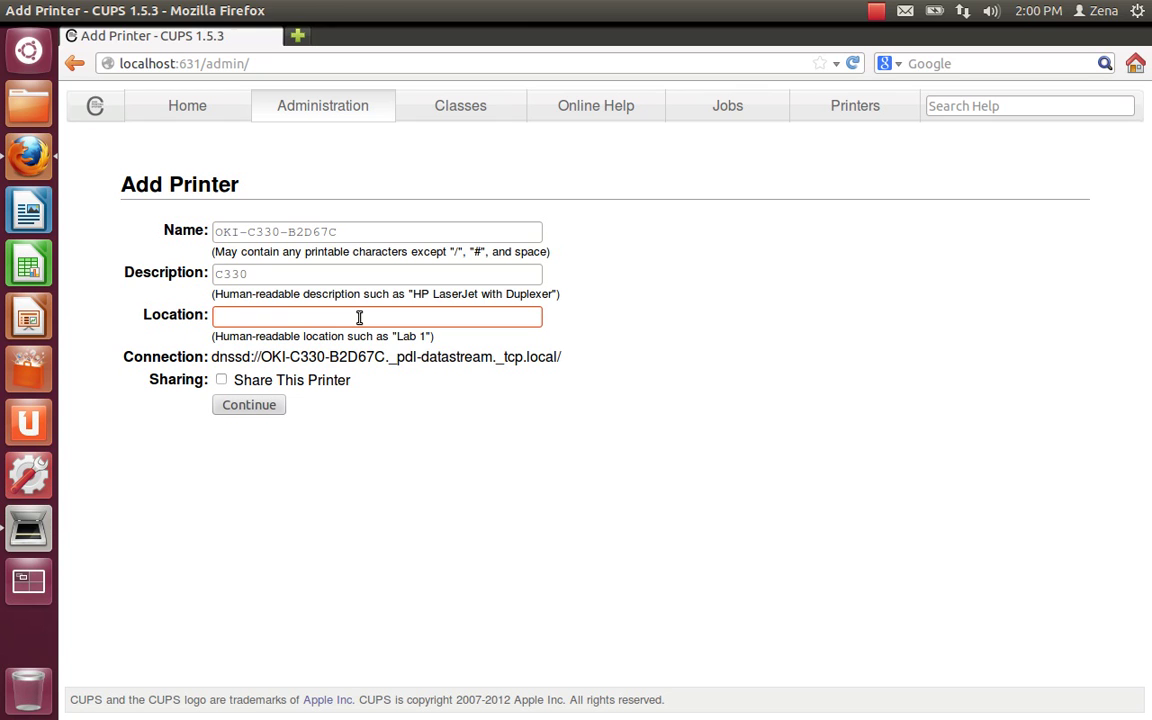
type("Home O")
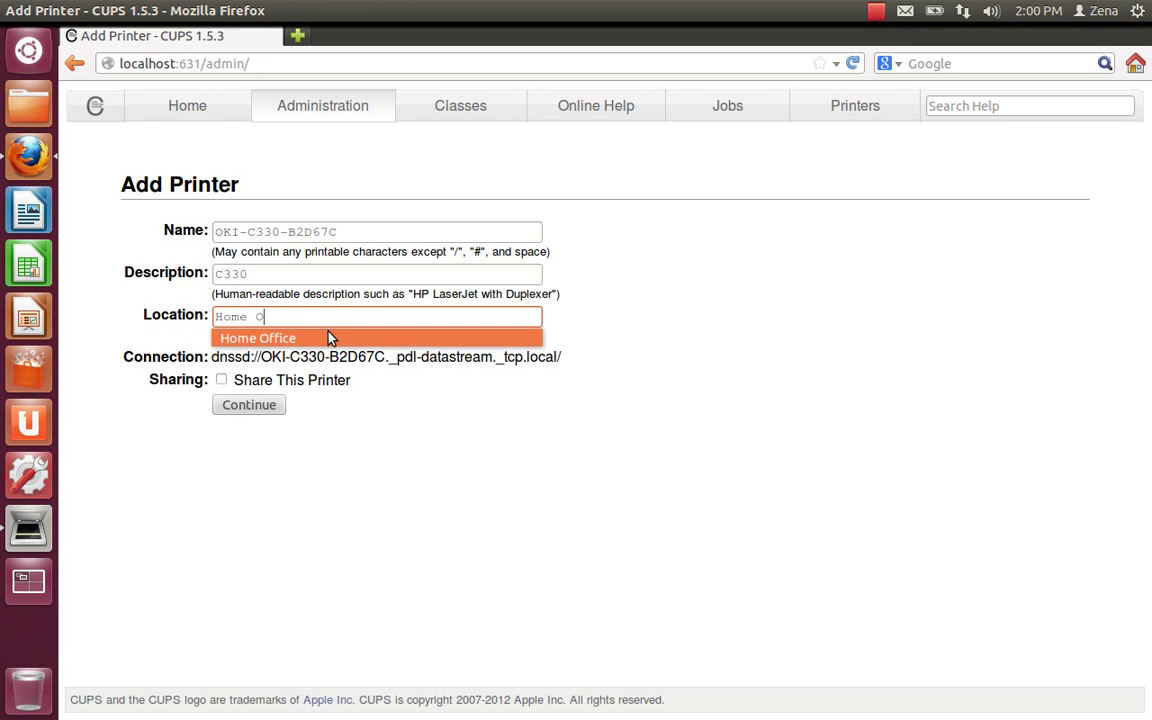
left_click(329, 336)
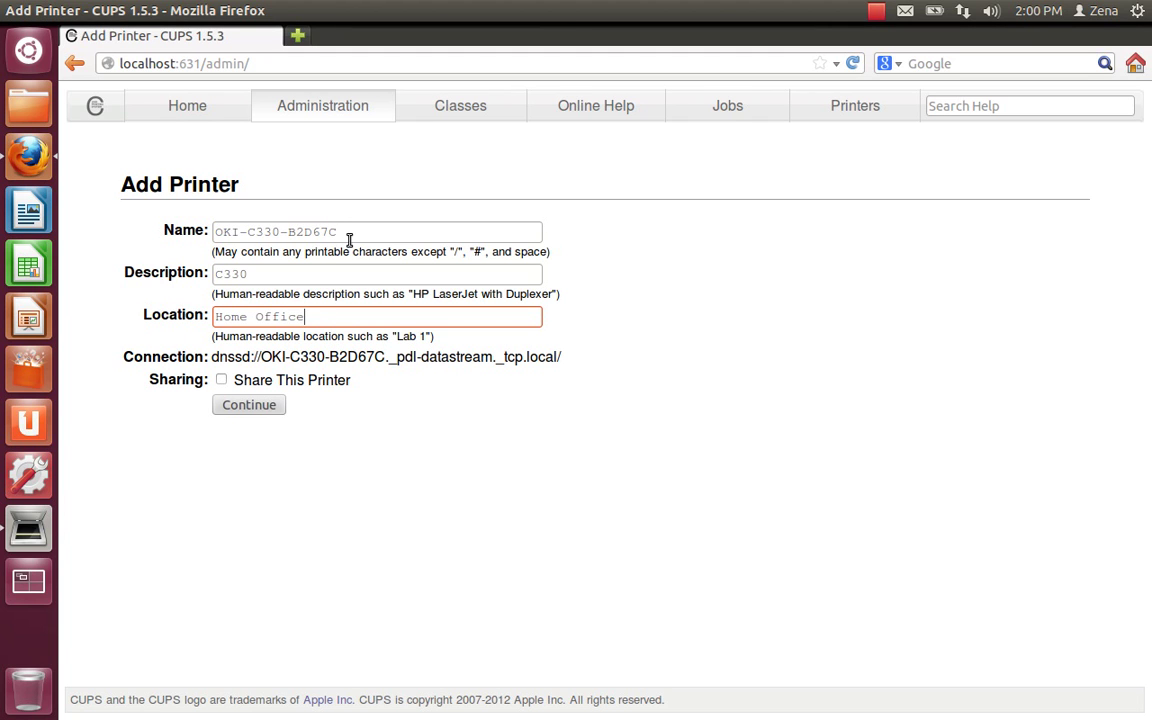
left_click(234, 409)
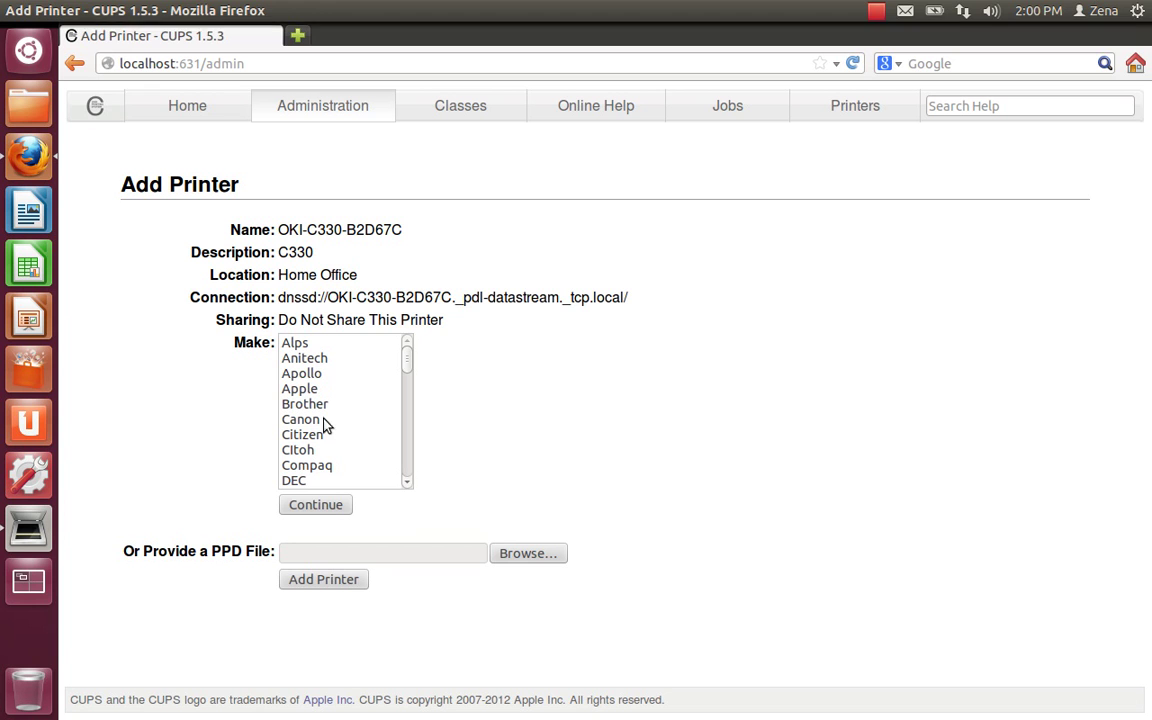
Step: Choose make Oki and model OKI C5300 (en), then add the printer
left_click(407, 483)
scroll(407, 487, "down", 15)
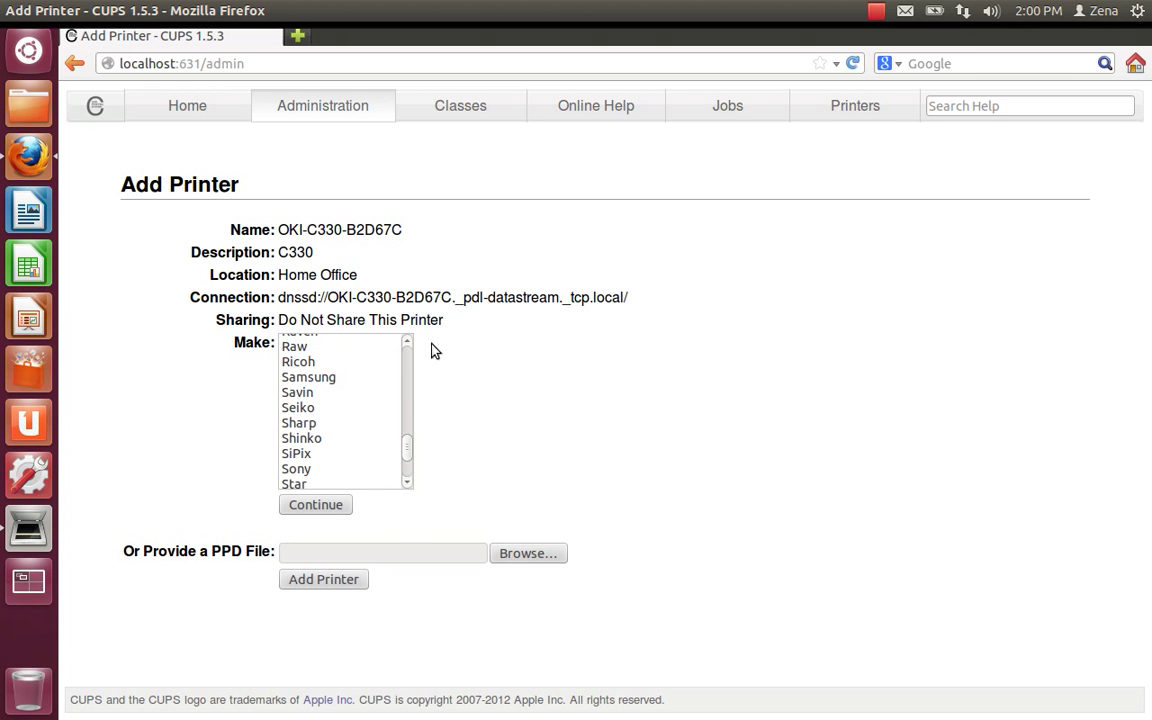
scroll(407, 345, "up", 5)
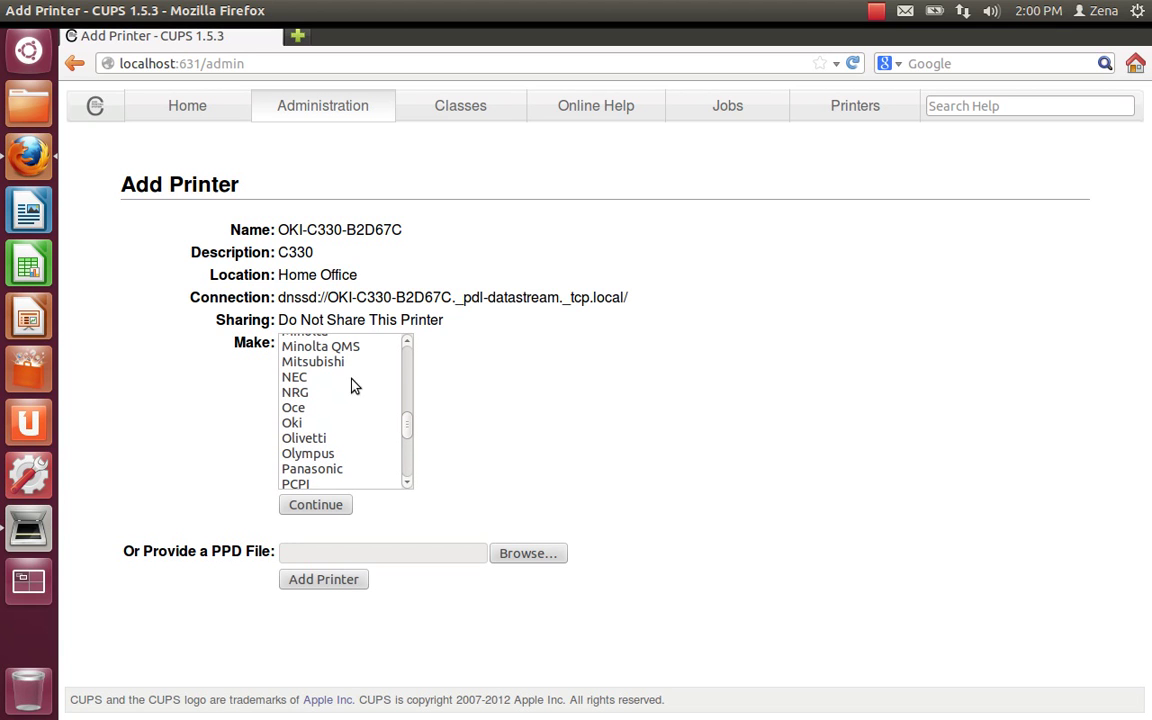
left_click(290, 427)
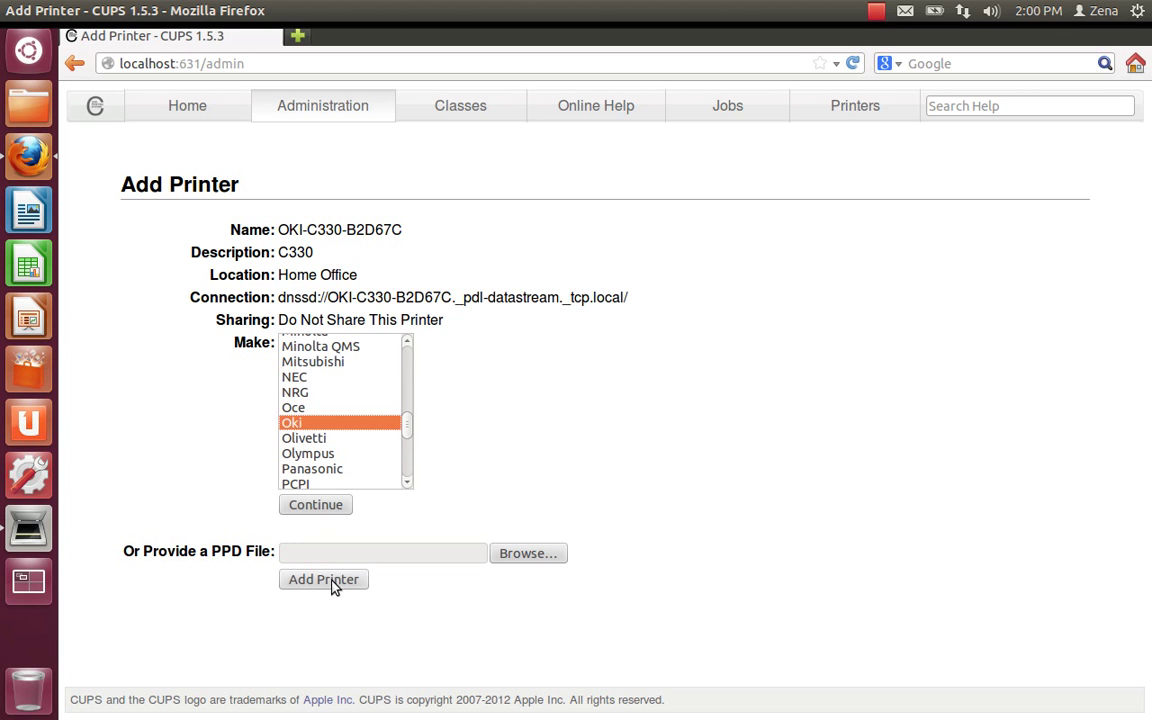
left_click(317, 510)
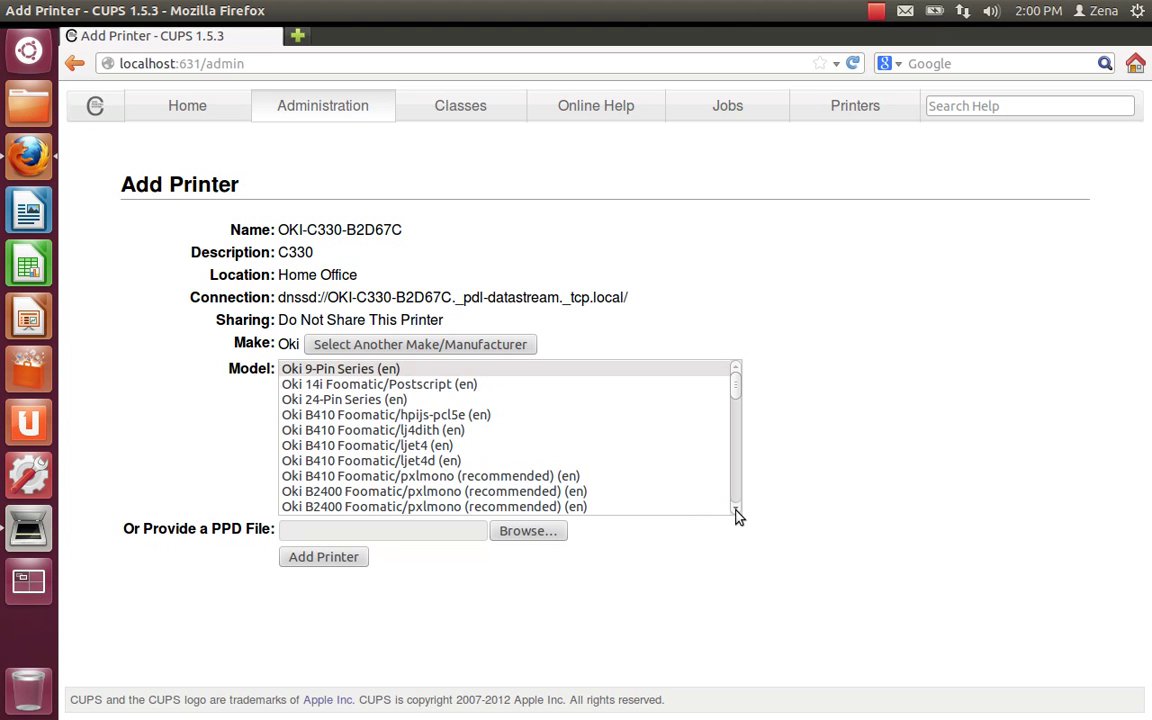
scroll(737, 515, "down", 15)
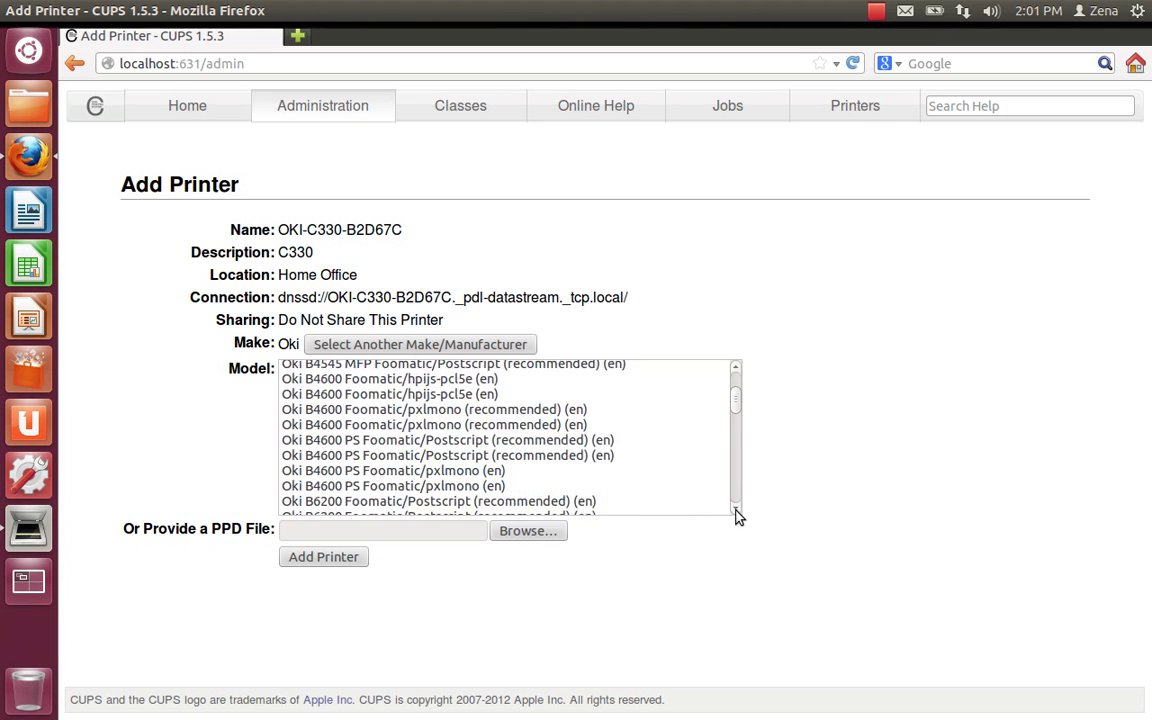
scroll(737, 515, "down", 15)
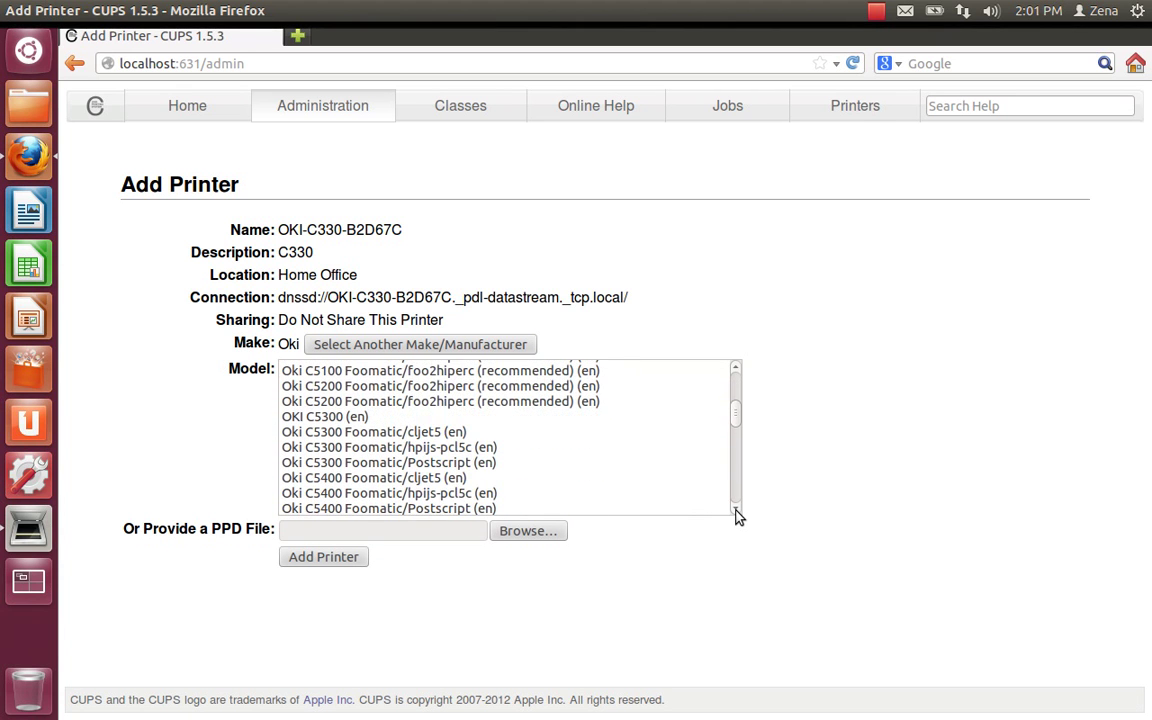
left_click(333, 418)
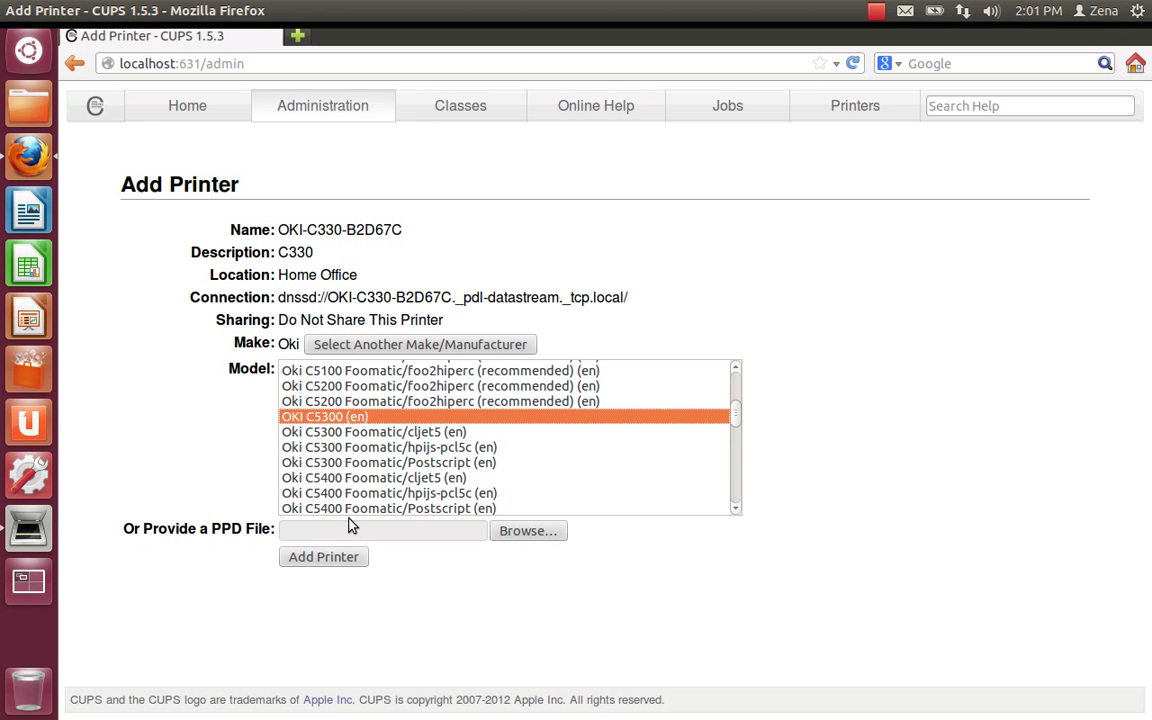
left_click(324, 557)
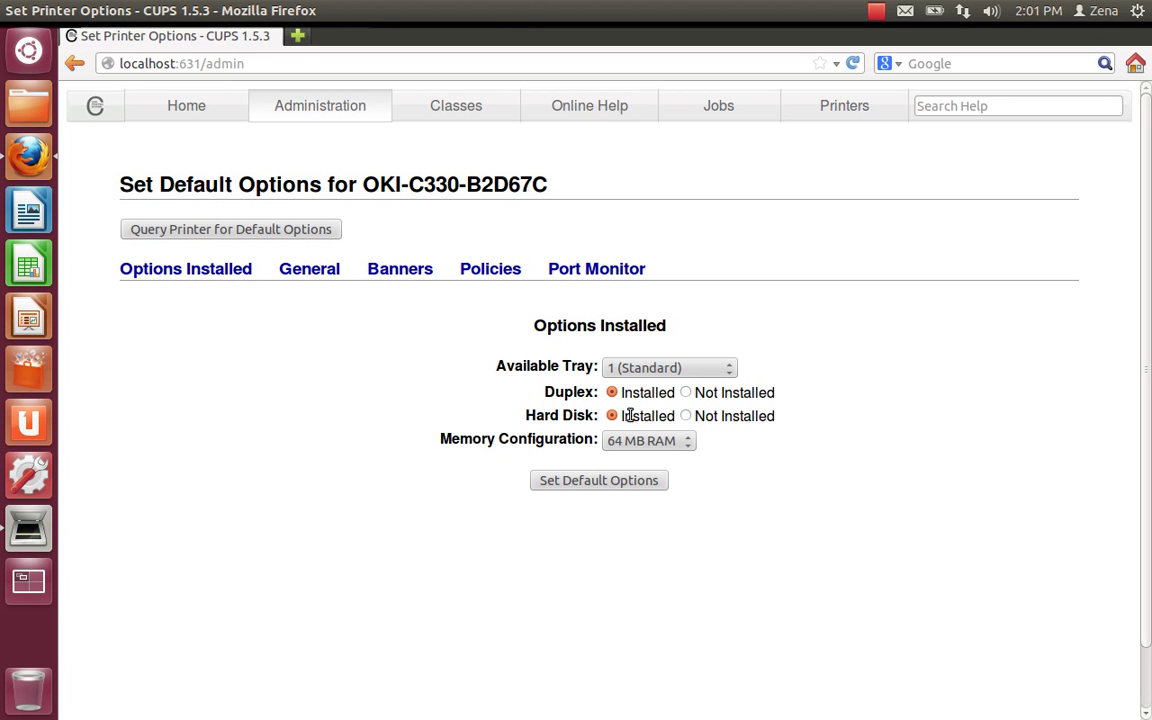
Step: Set OKI-C330-B2D67C defaults to Long-Edge 2-sided printing and Fast quality, then save them
left_click(308, 266)
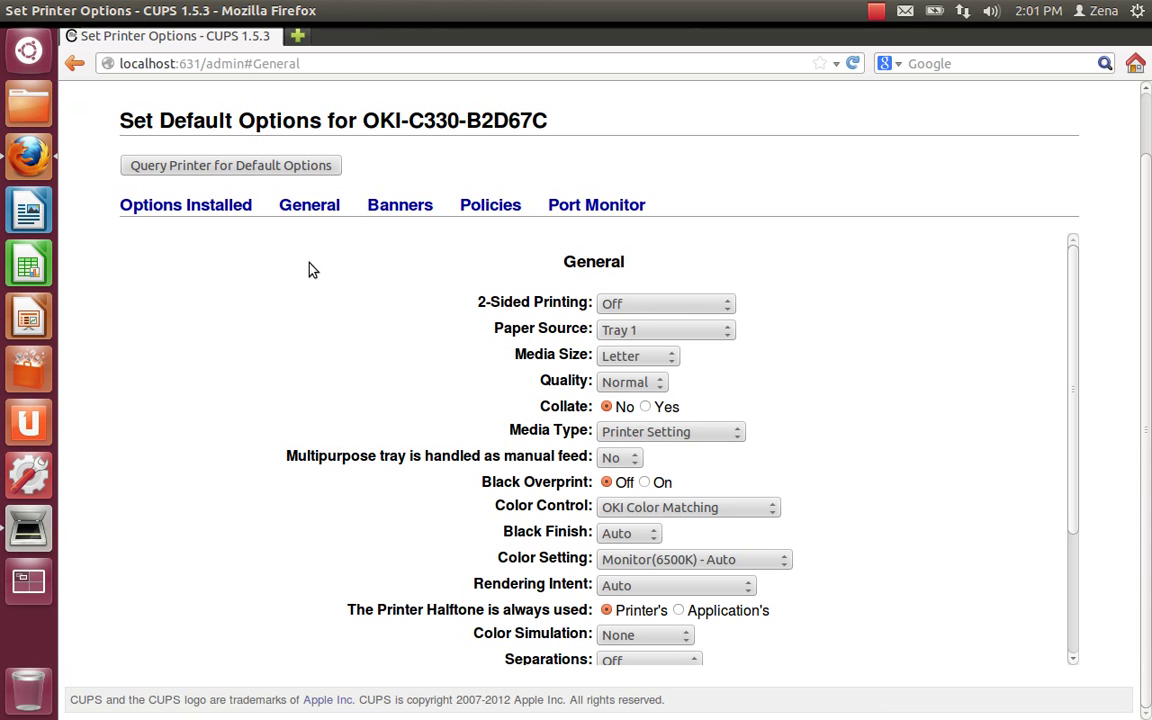
left_click(640, 303)
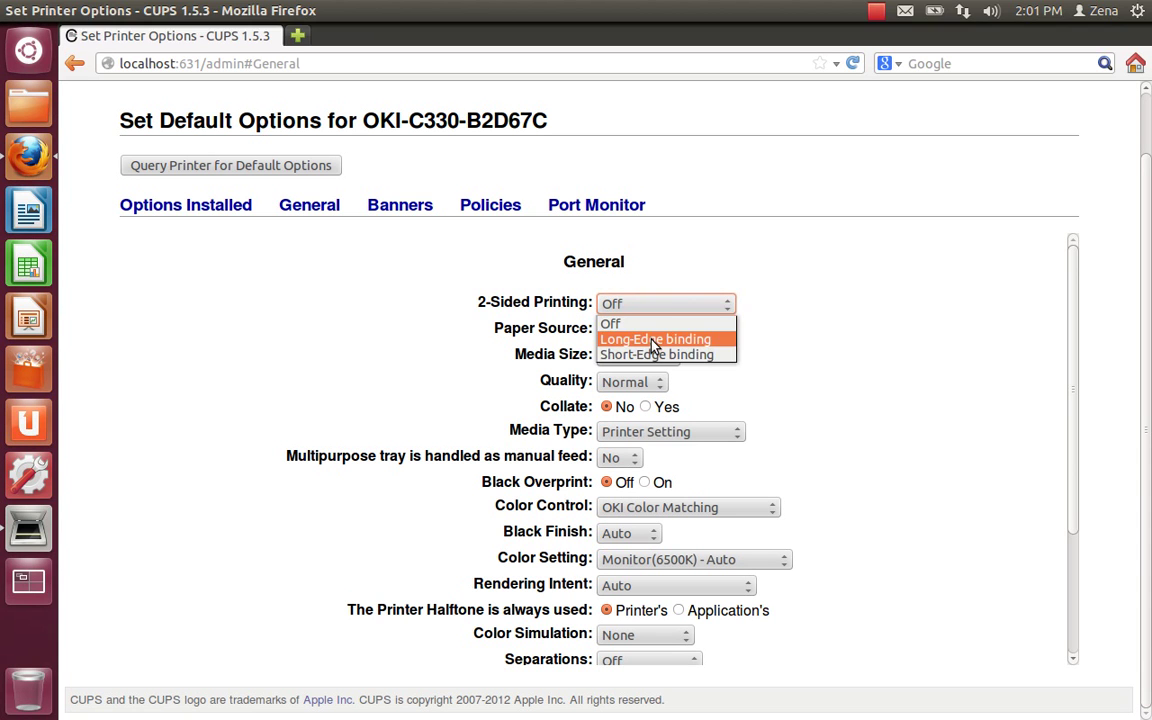
left_click(653, 340)
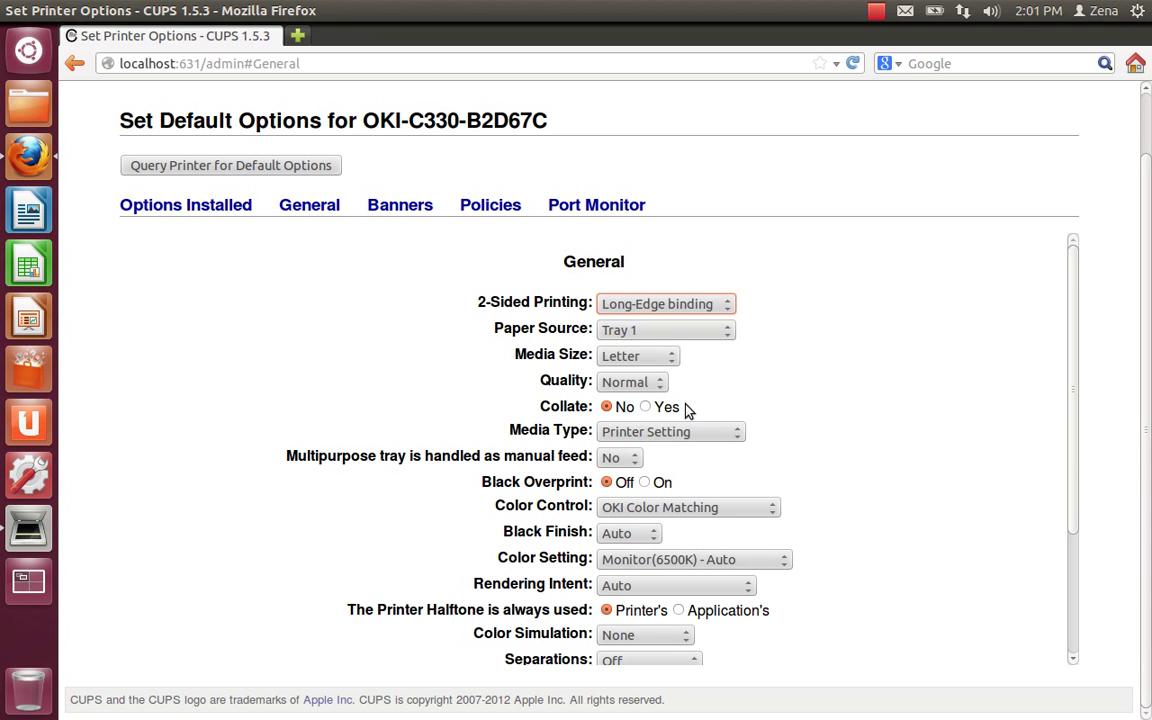
left_click(630, 386)
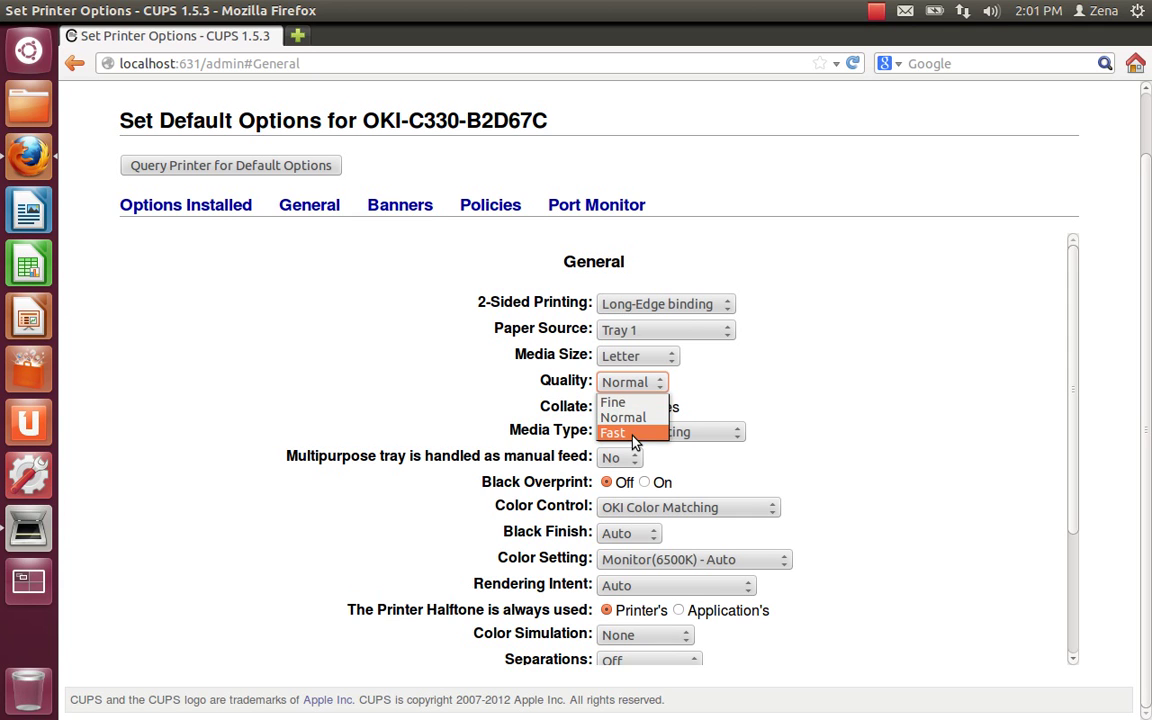
left_click(632, 434)
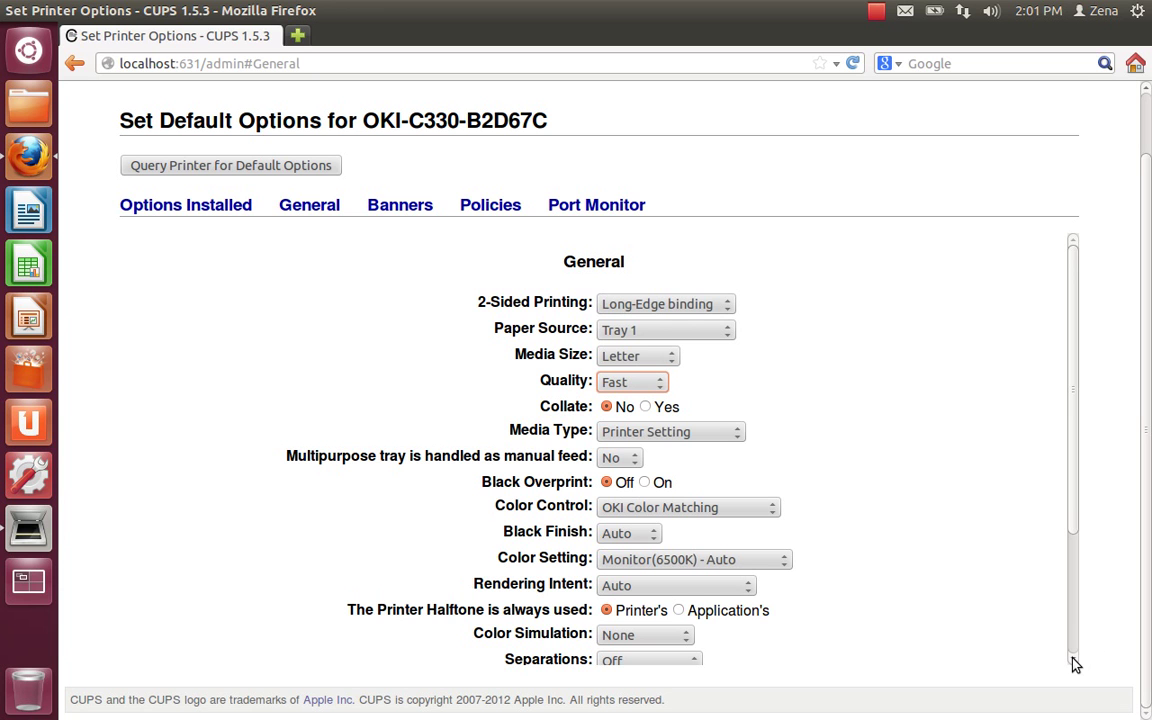
scroll(1077, 664, "down", 3)
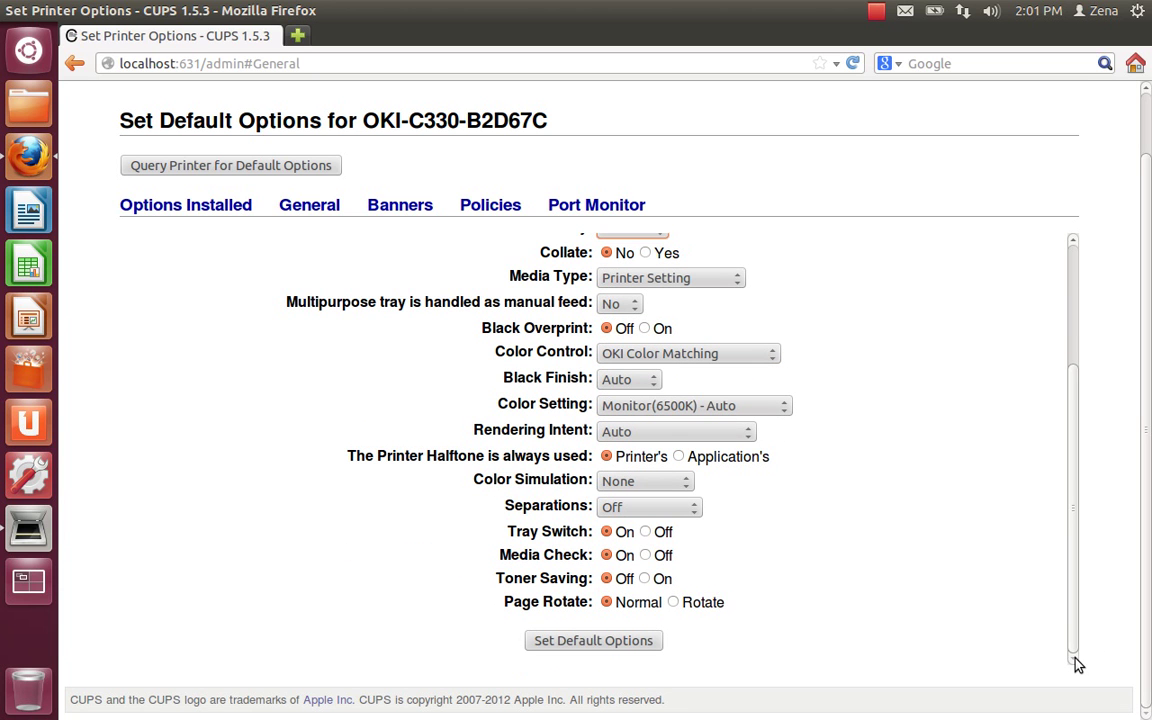
left_click(638, 647)
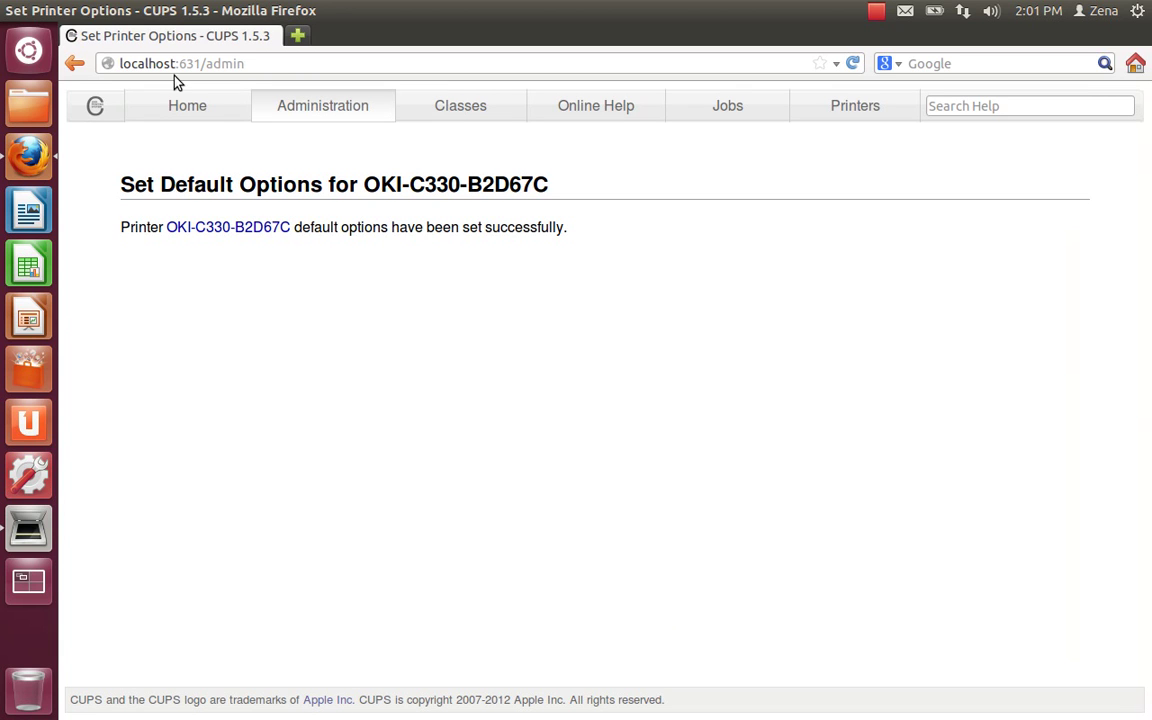
Step: Print the current page to OKI-C330-B2D67C, confirming Long Edge two-sided in Page Setup
mouse_move(80, 14)
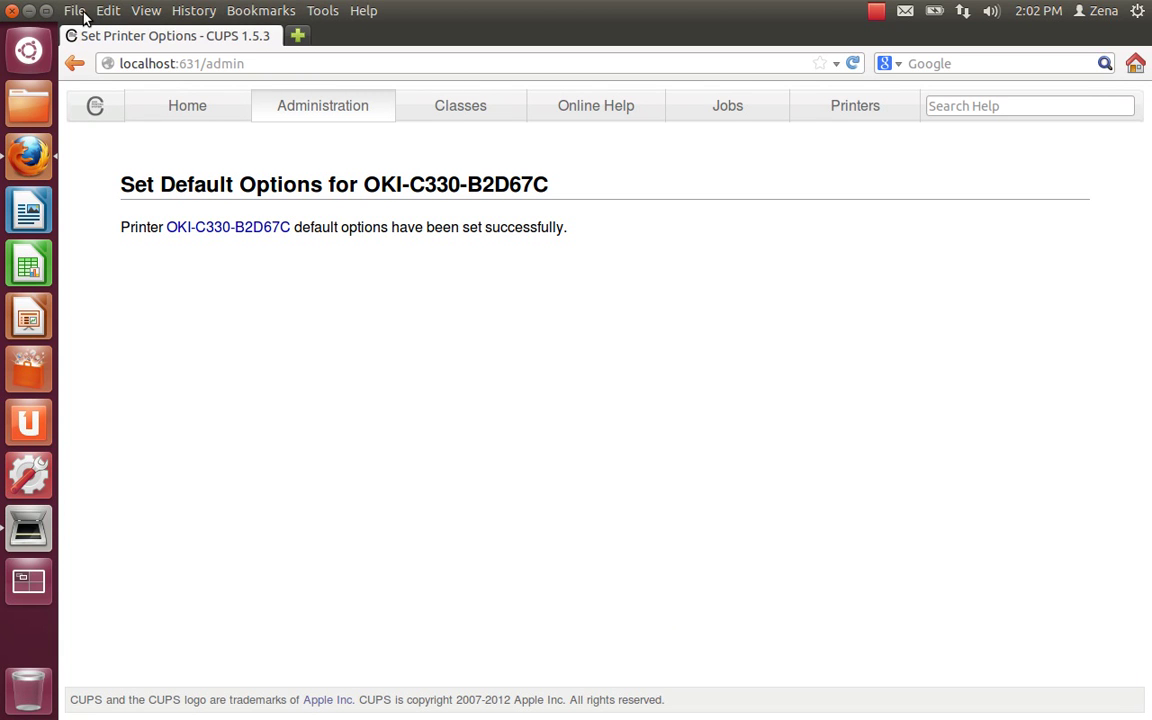
left_click(76, 12)
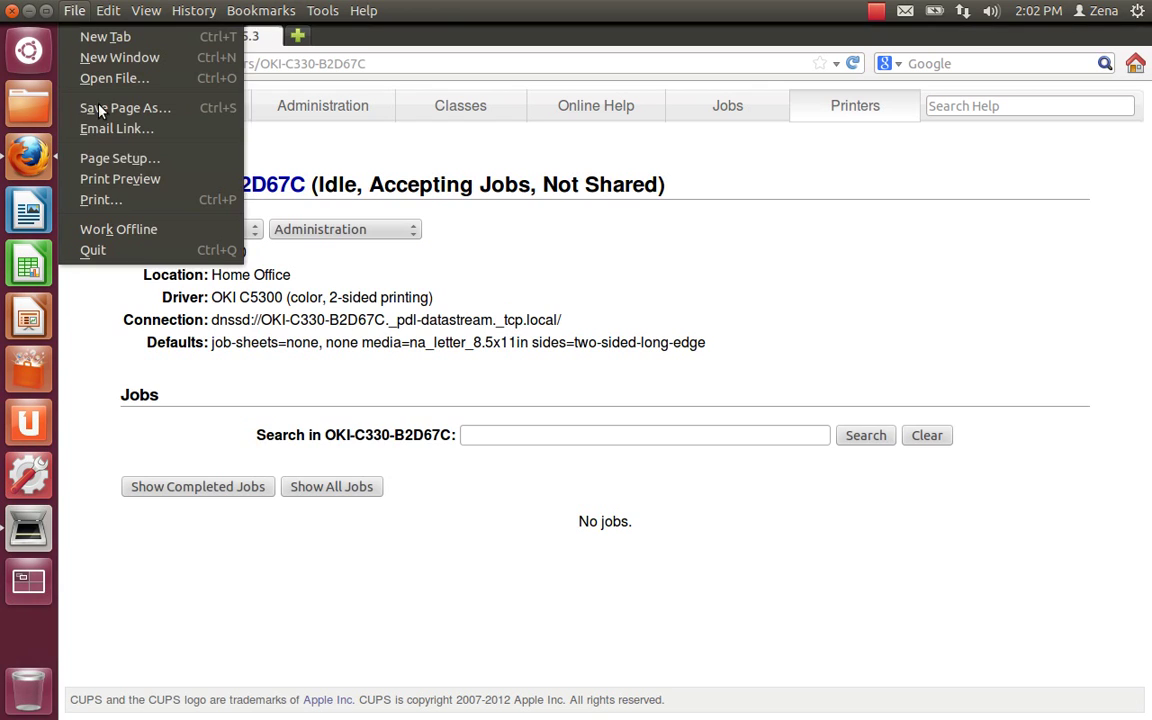
left_click(127, 204)
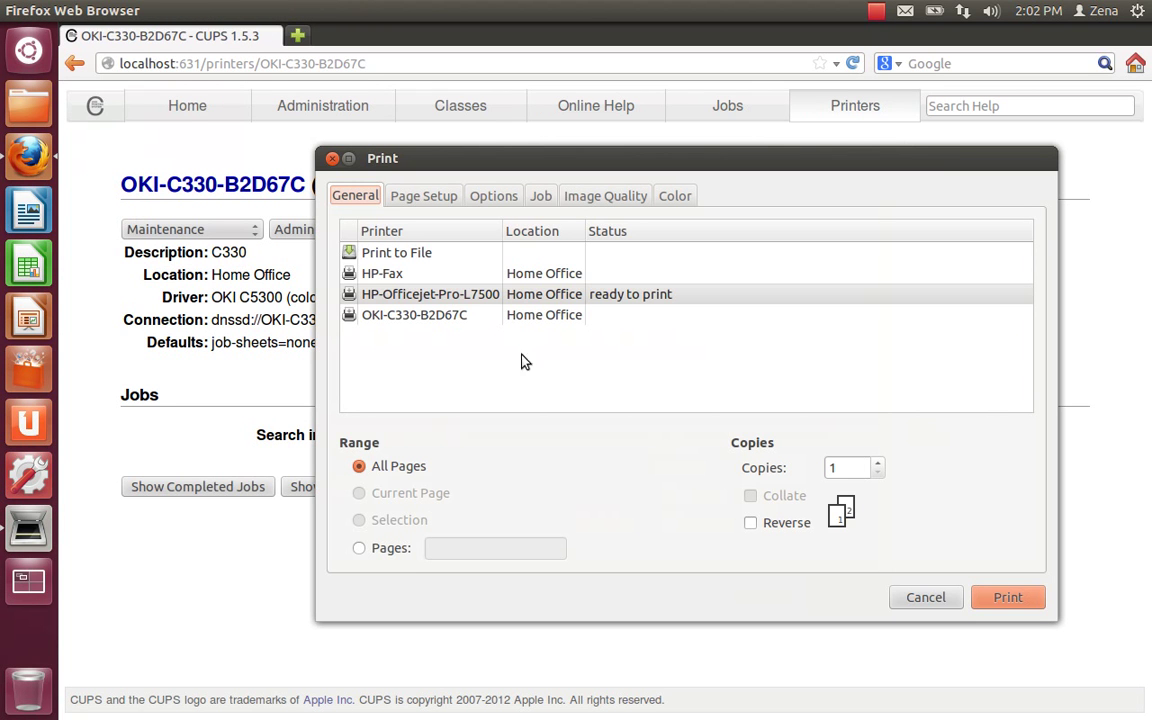
left_click(443, 316)
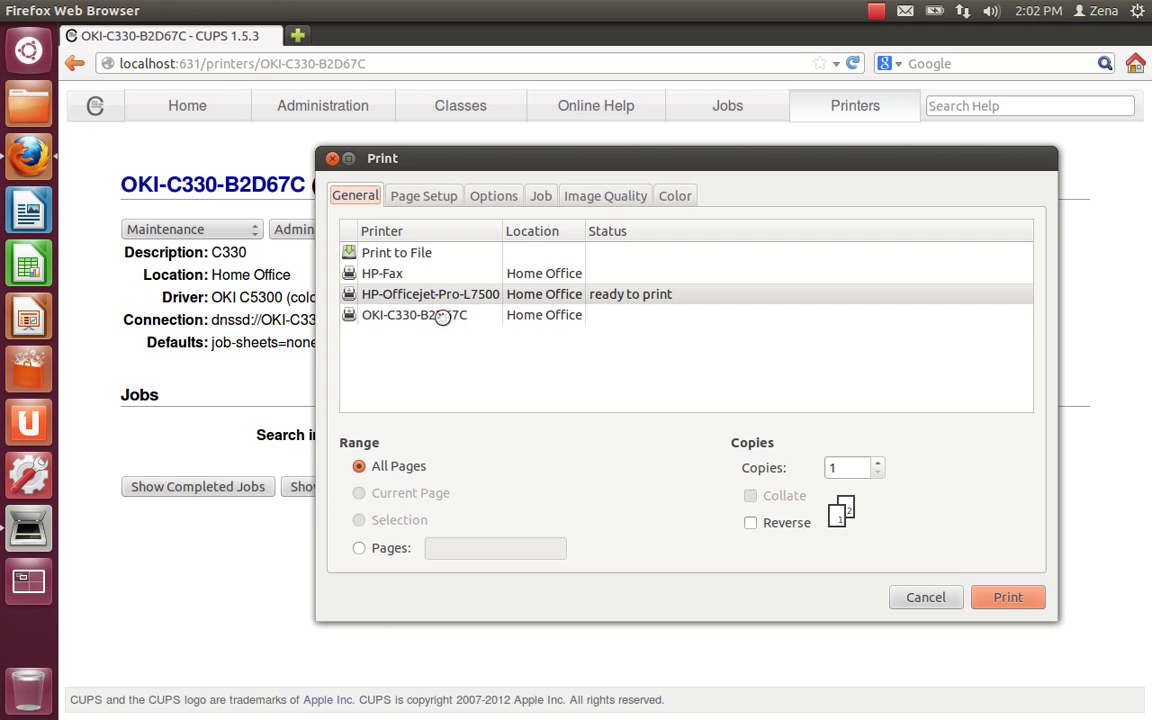
left_click(430, 199)
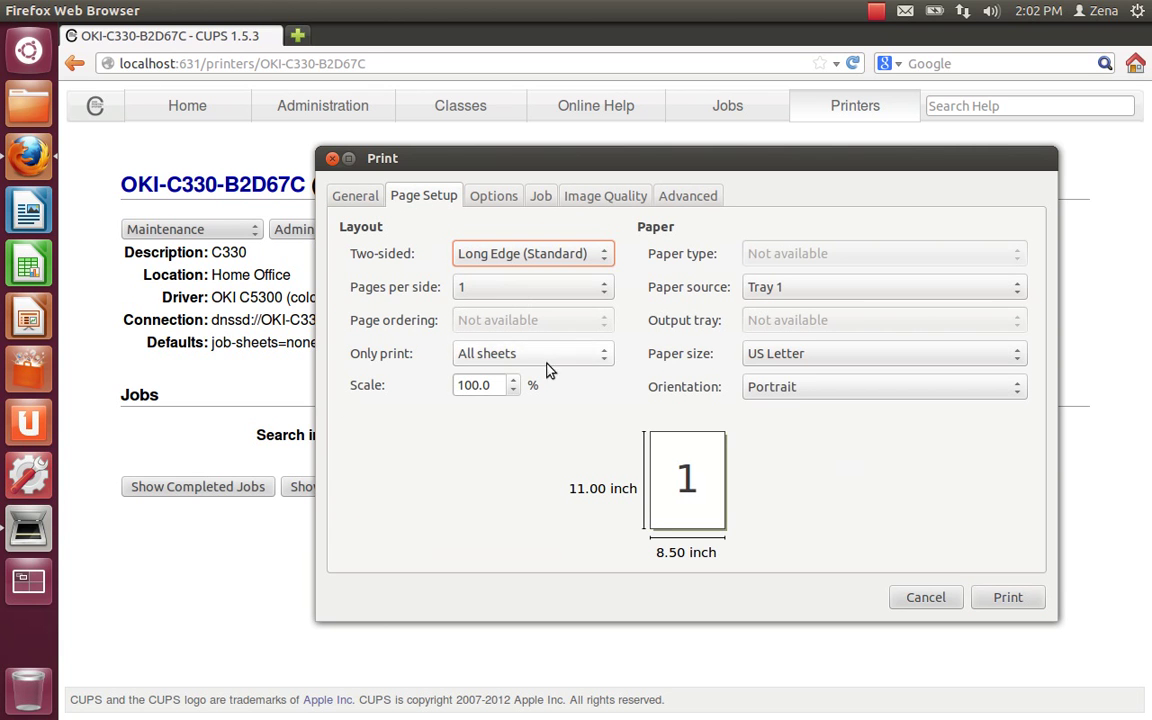
left_click(997, 599)
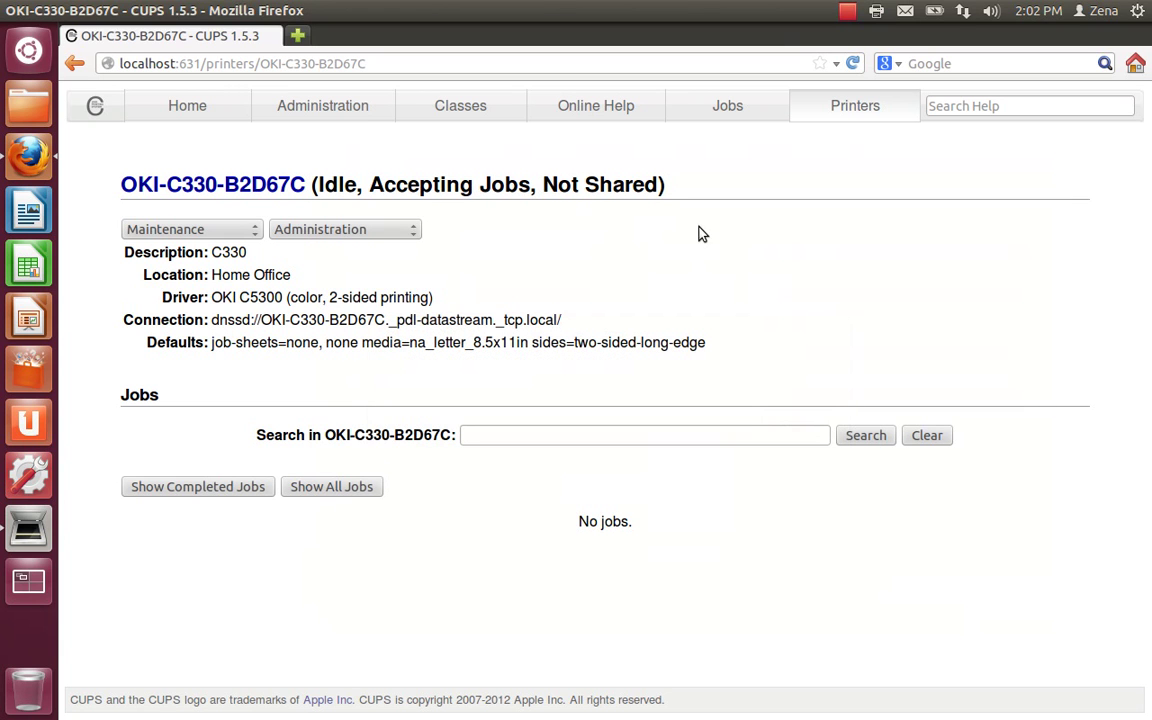
mouse_move(85, 12)
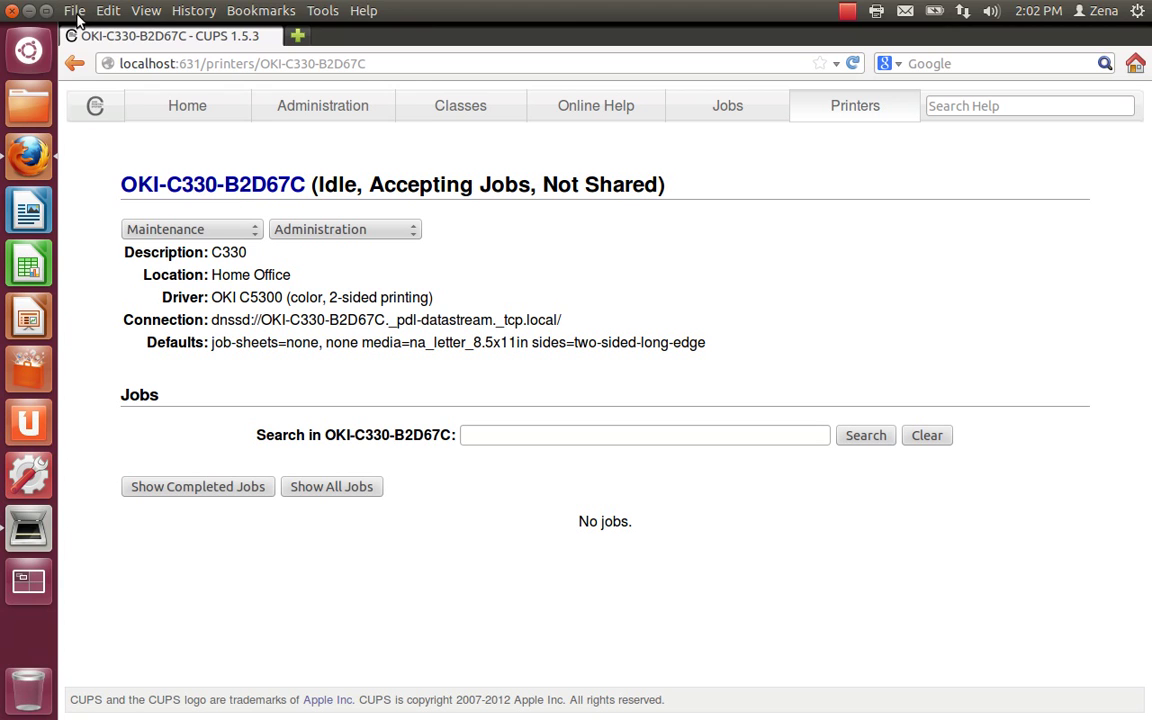
Step: Print the current page to the HP-Officejet-Pro-L7500 queue
left_click(76, 12)
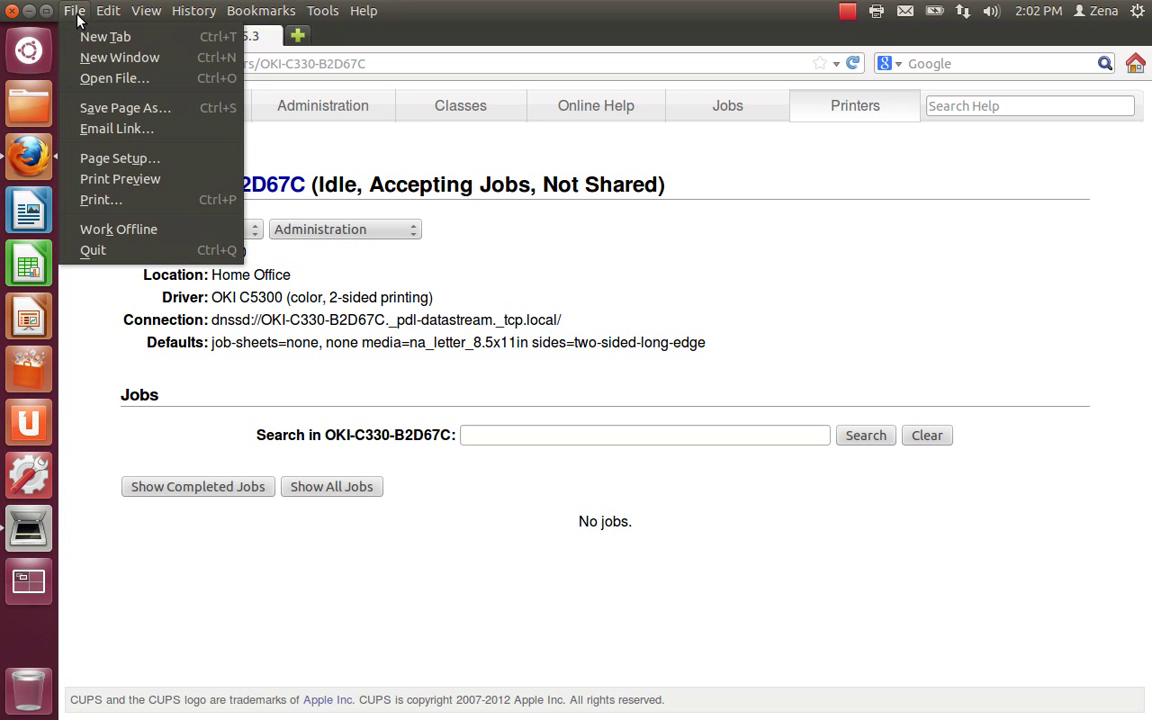
left_click(101, 200)
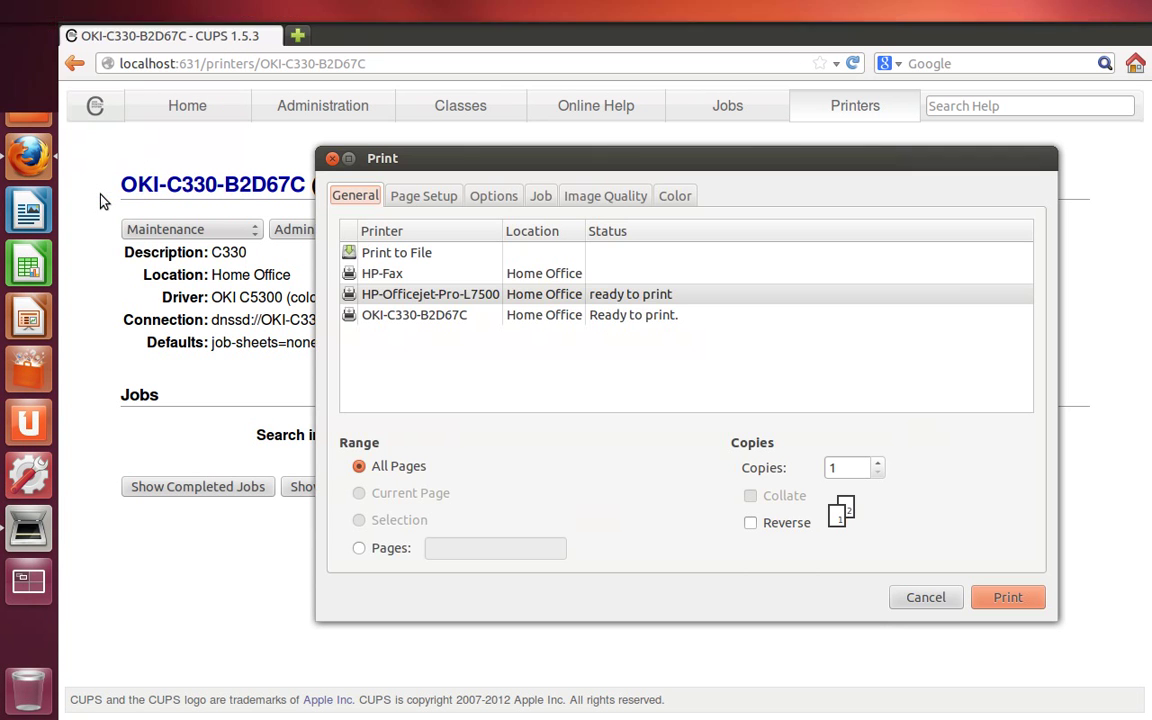
left_click(447, 298)
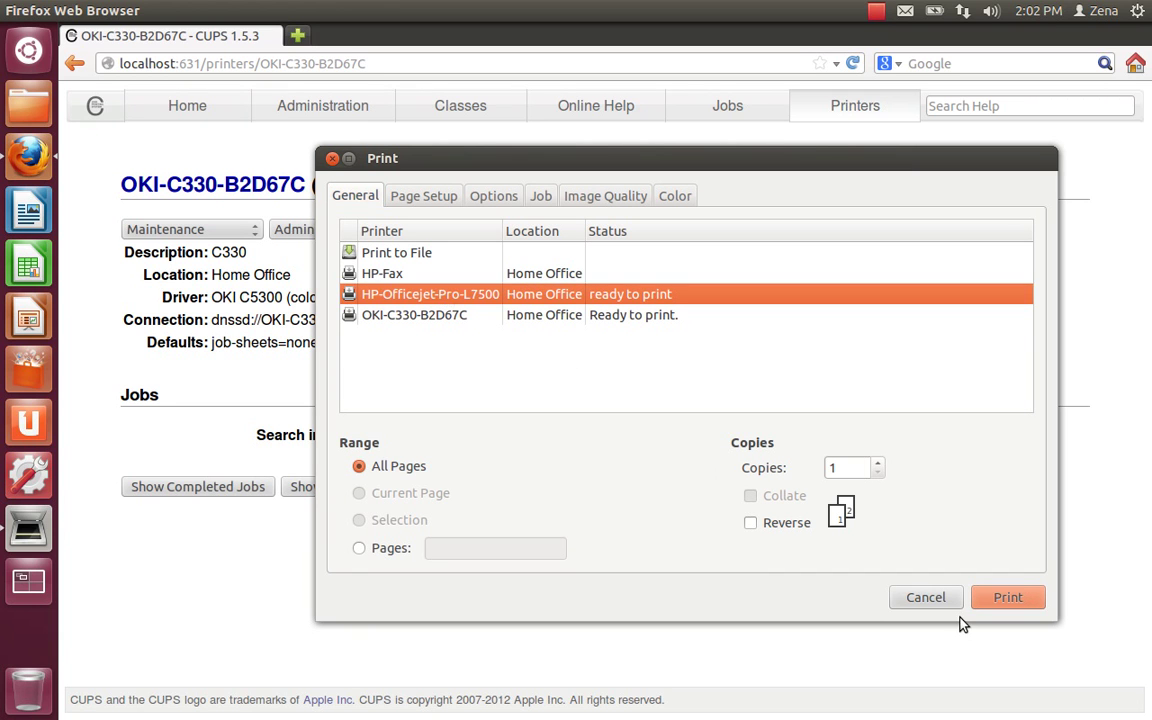
left_click(985, 606)
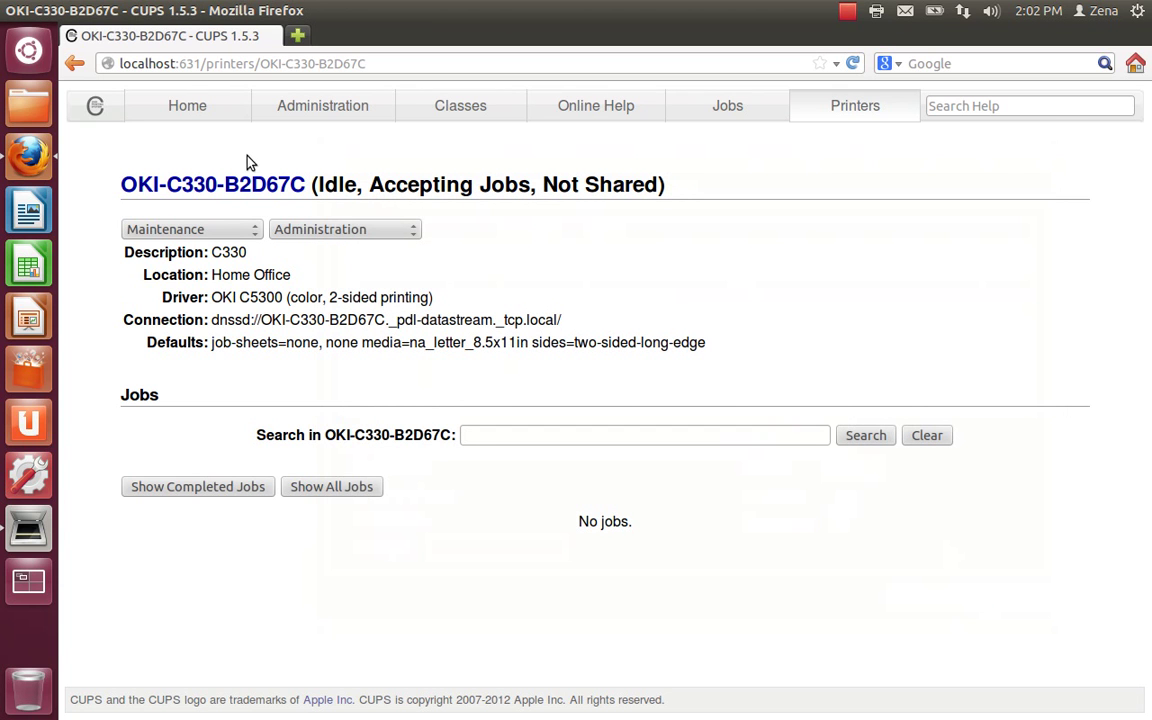
Step: Print the current page again, this time to the HP-Fax queue
mouse_move(100, 10)
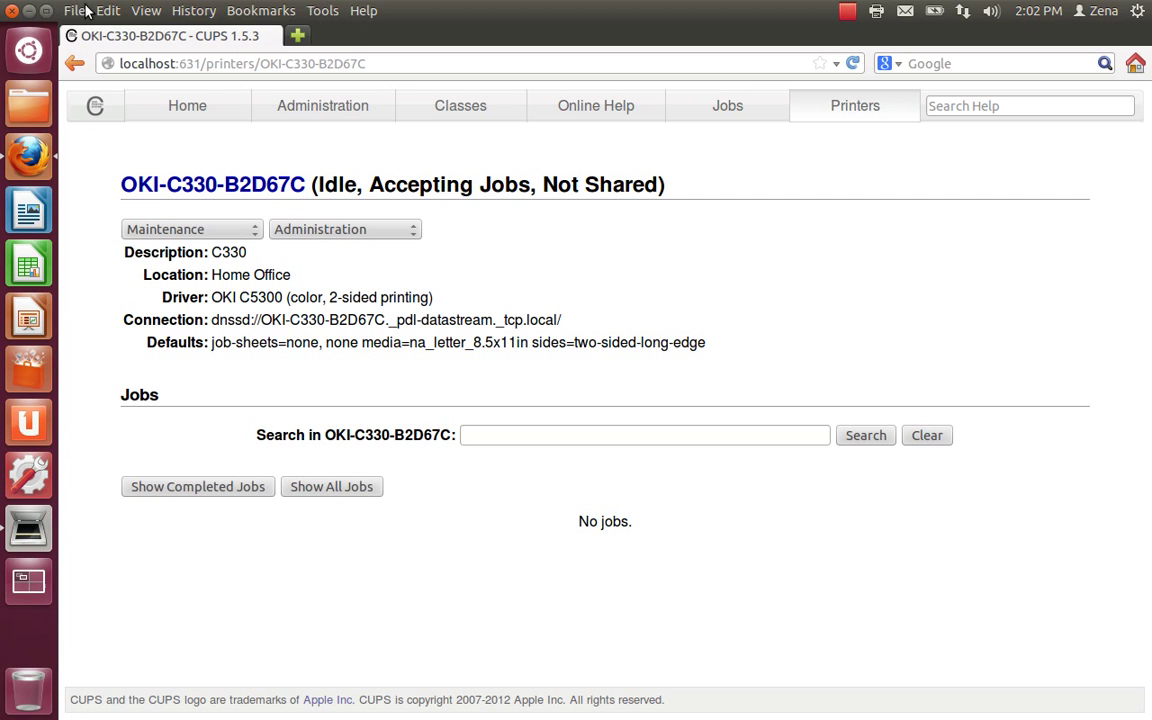
left_click(76, 11)
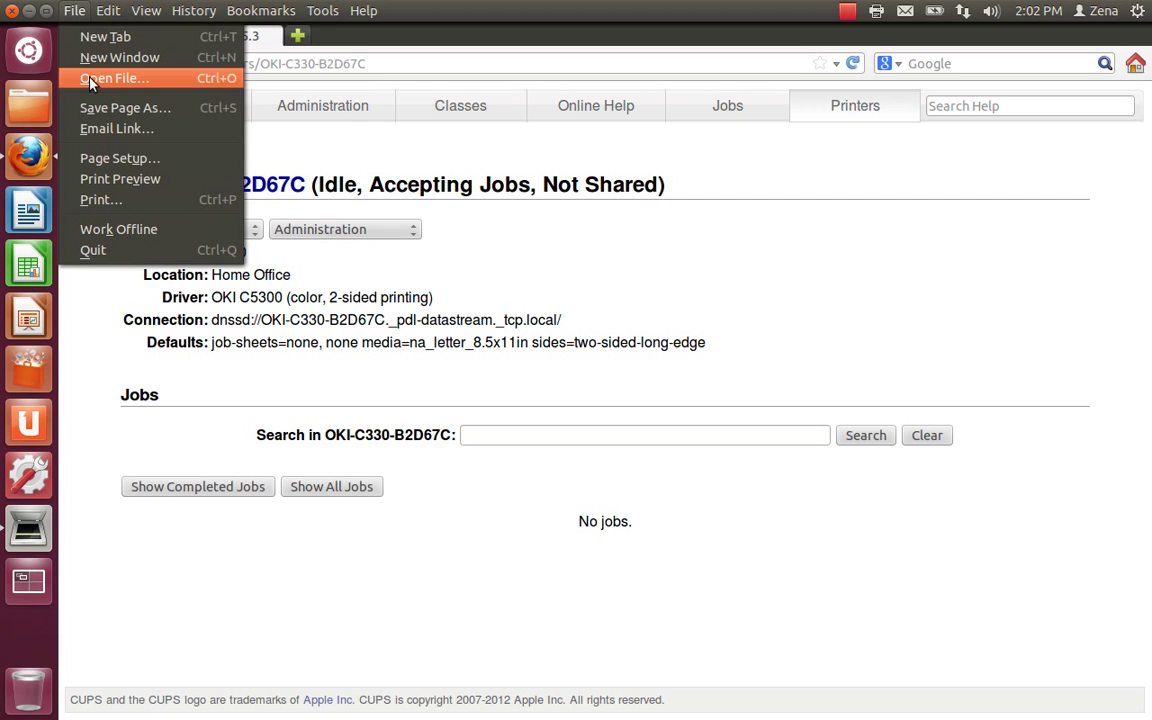
left_click(133, 204)
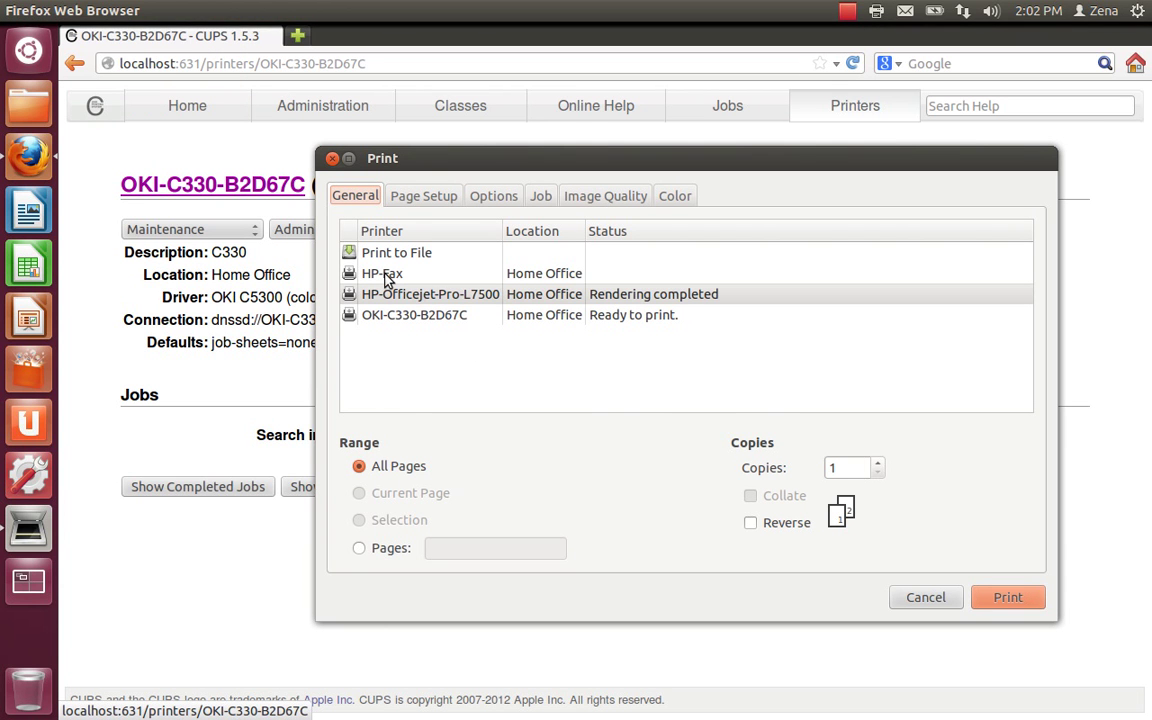
left_click(352, 270)
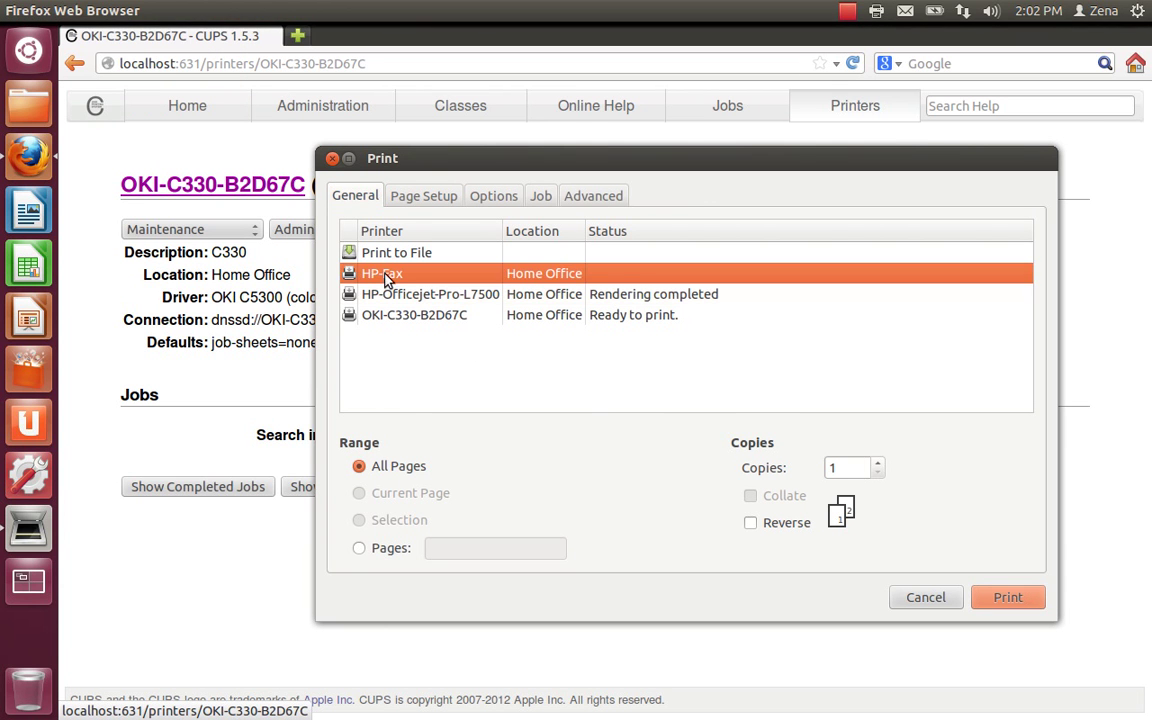
left_click(992, 600)
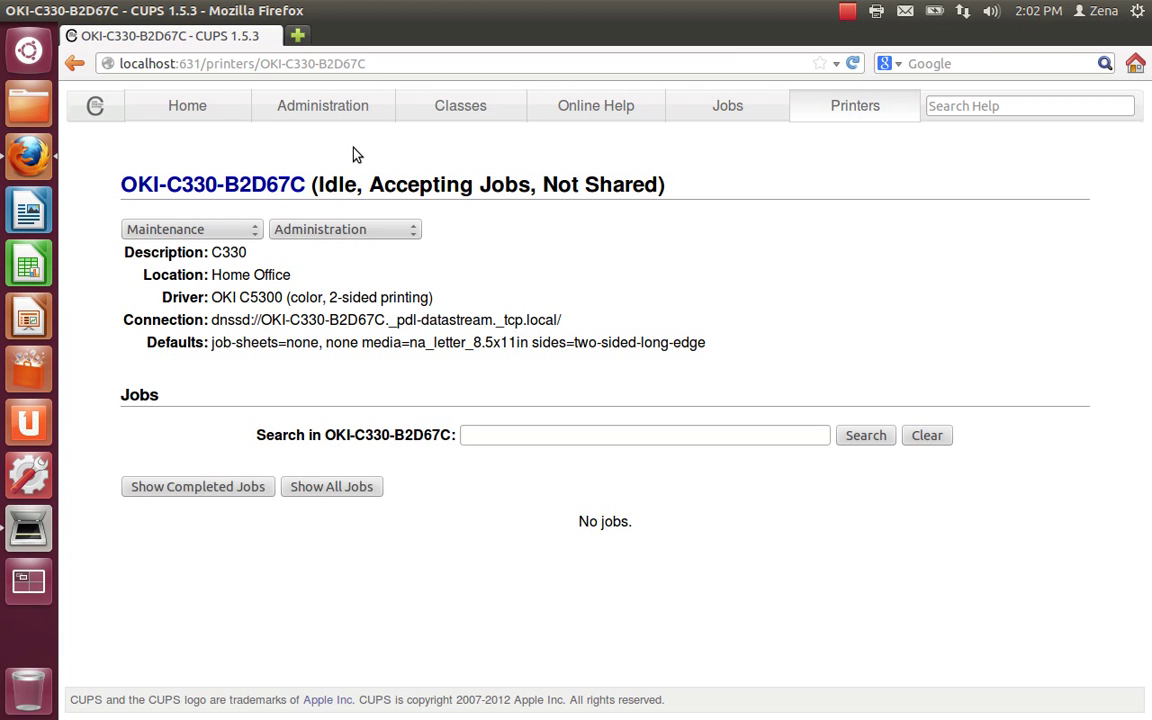
left_click(848, 12)
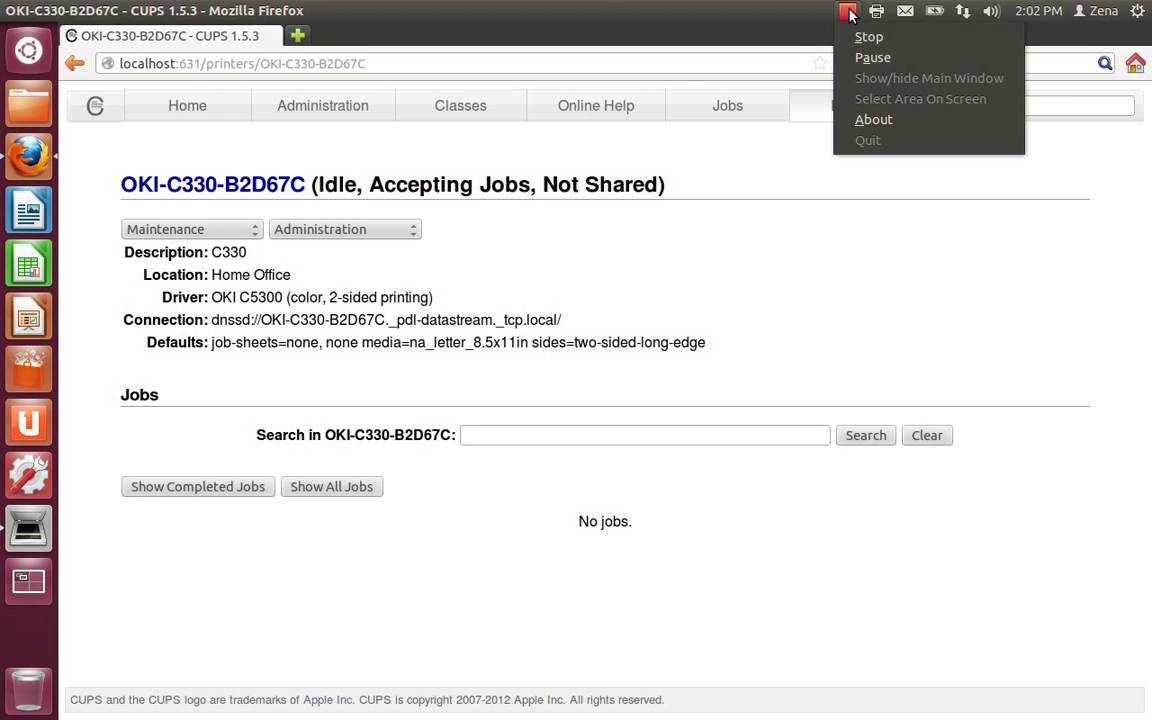